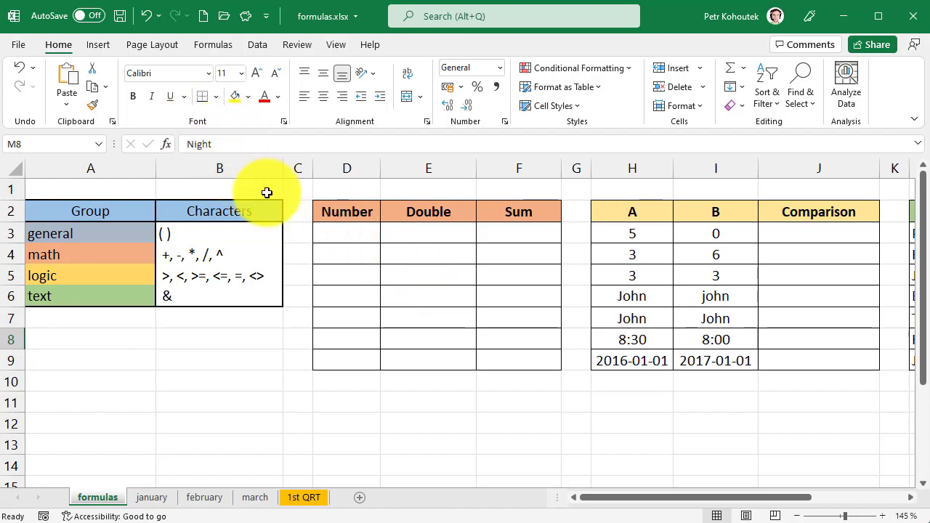
# Enter the formula =3+5 in cell D3, the first cell of the Number column
pyautogui.click(350, 234)
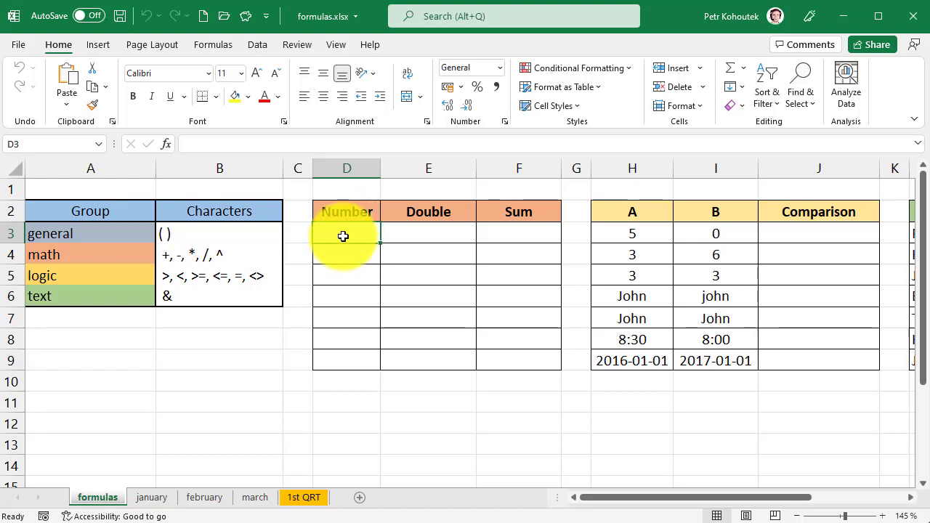
pyautogui.write('=')
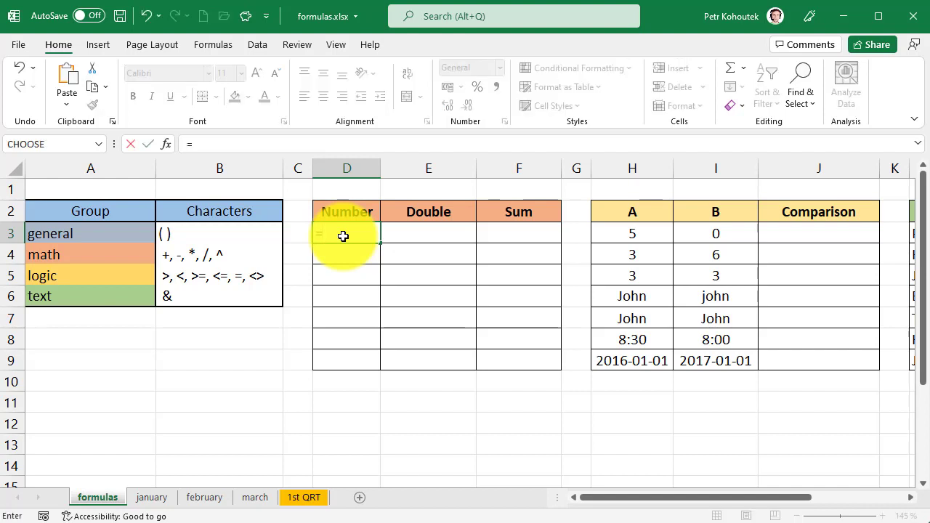
pyautogui.write('3+5')
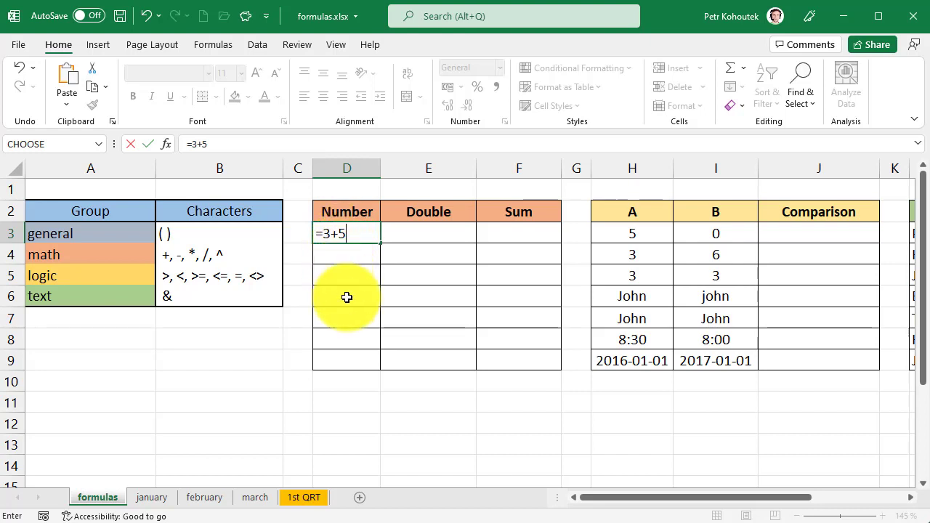
pyautogui.press('Return')
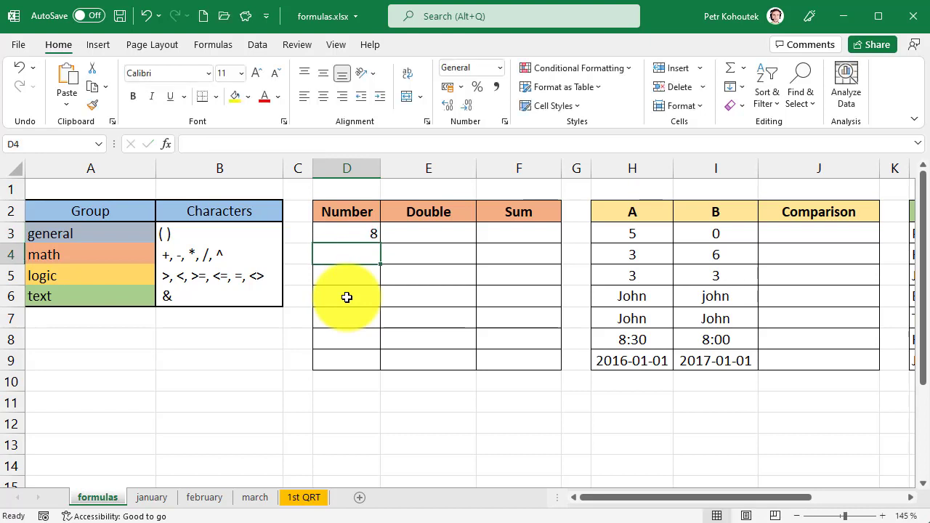
# Edit the formula in cell D3 so that it reads =3+6
pyautogui.click(354, 235)
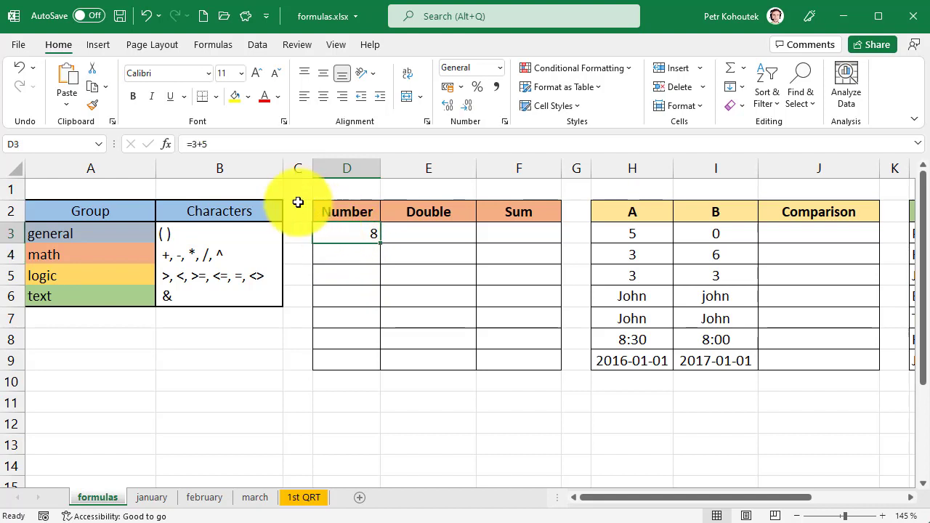
pyautogui.click(233, 146)
pyautogui.press('BackSpace')
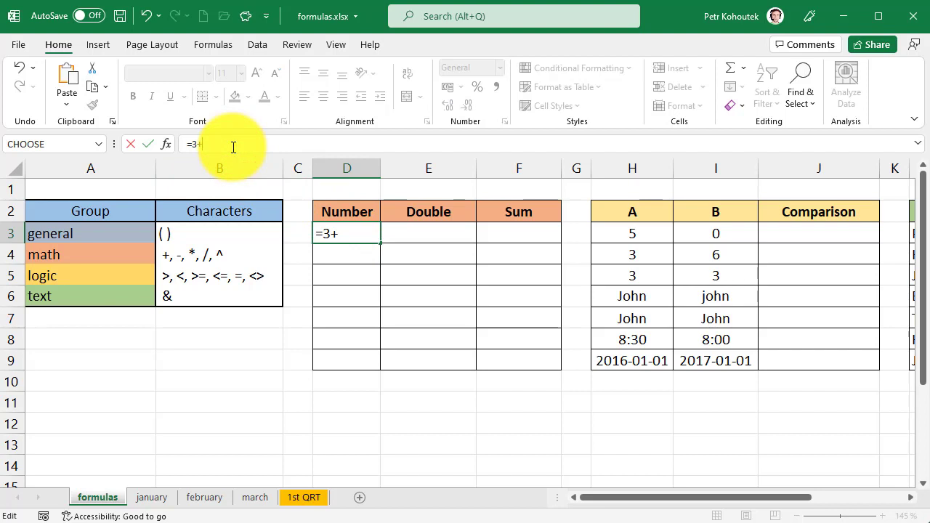
pyautogui.write('6')
pyautogui.press('Return')
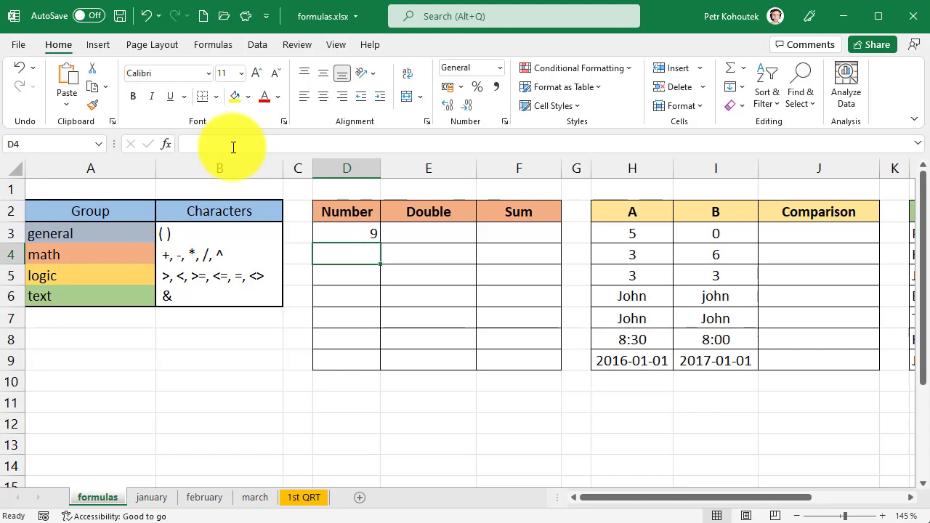
# Enter the subtraction formula =9-2 in cell D4 and the multiplication formula =7*9 in cell D5
pyautogui.write('=')
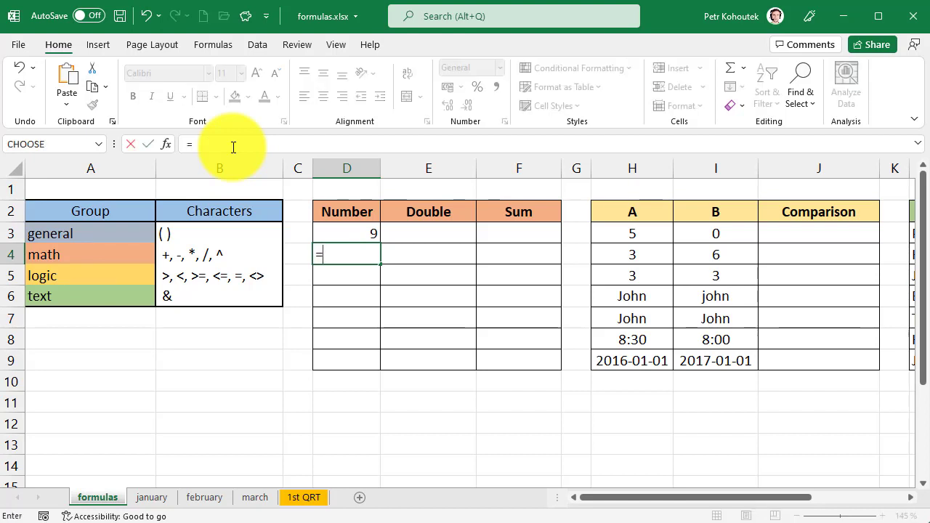
pyautogui.write('9-2')
pyautogui.press('Return')
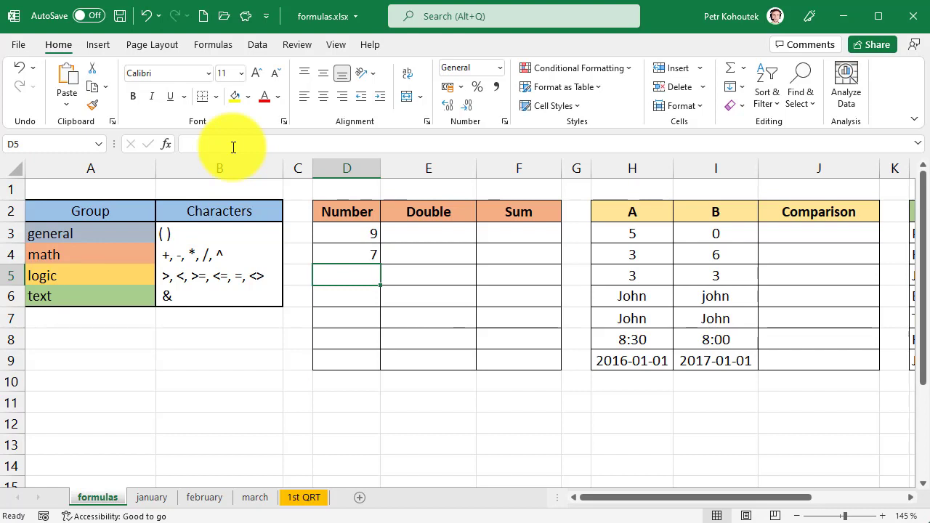
pyautogui.write('=7*')
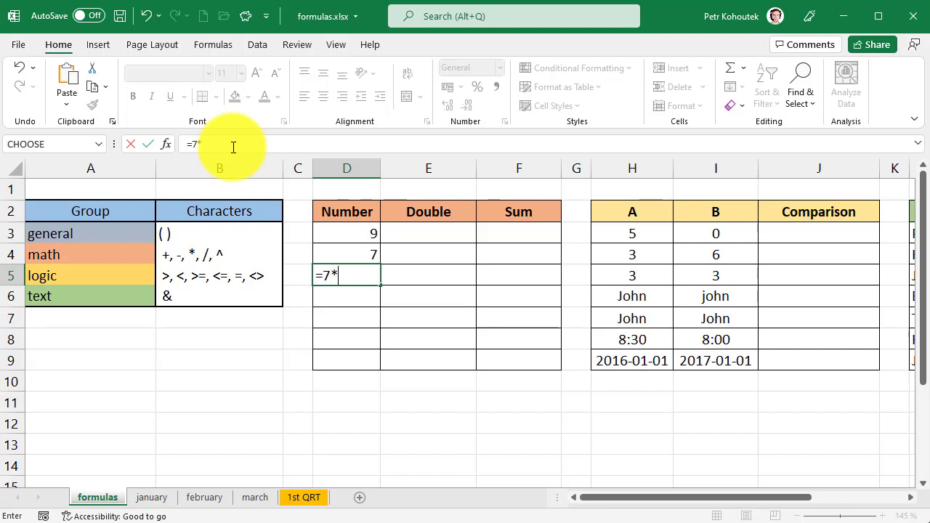
pyautogui.write('9')
pyautogui.press('Return')
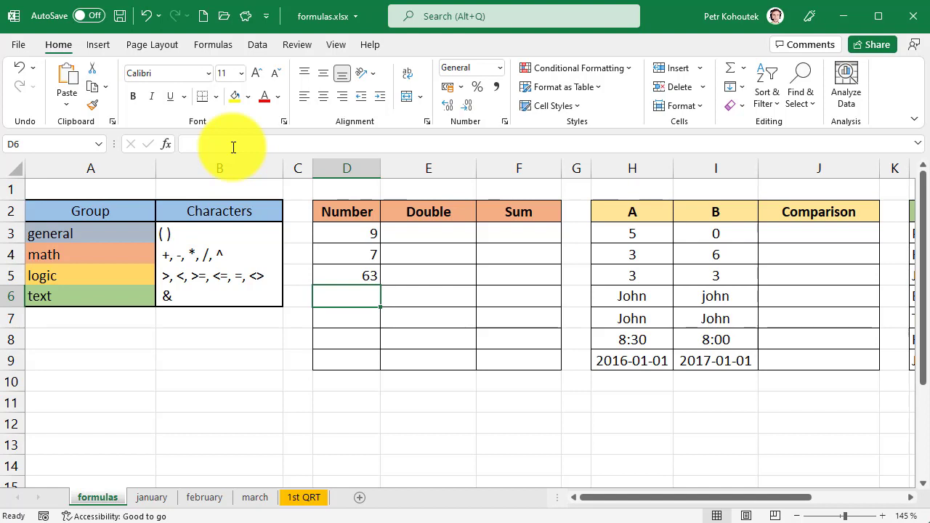
# Enter the division formula =70/7 in cell D6 and the power formula =5^2 in cell D7
pyautogui.write('=70')
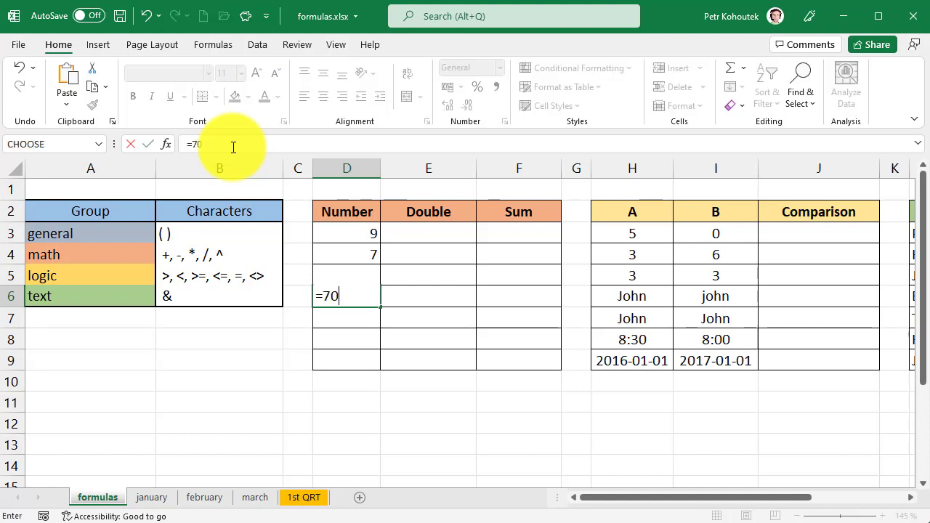
pyautogui.write('/7')
pyautogui.press('Return')
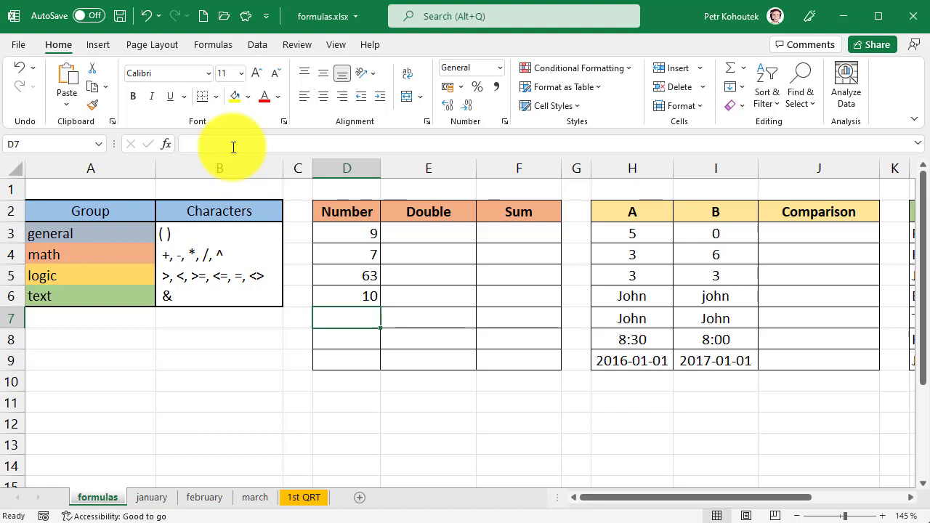
pyautogui.write('=')
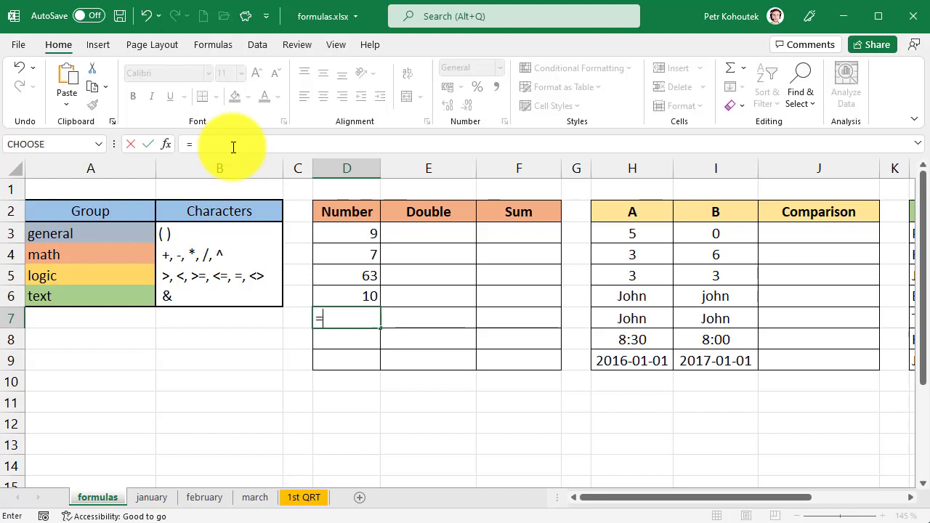
pyautogui.write('5^')
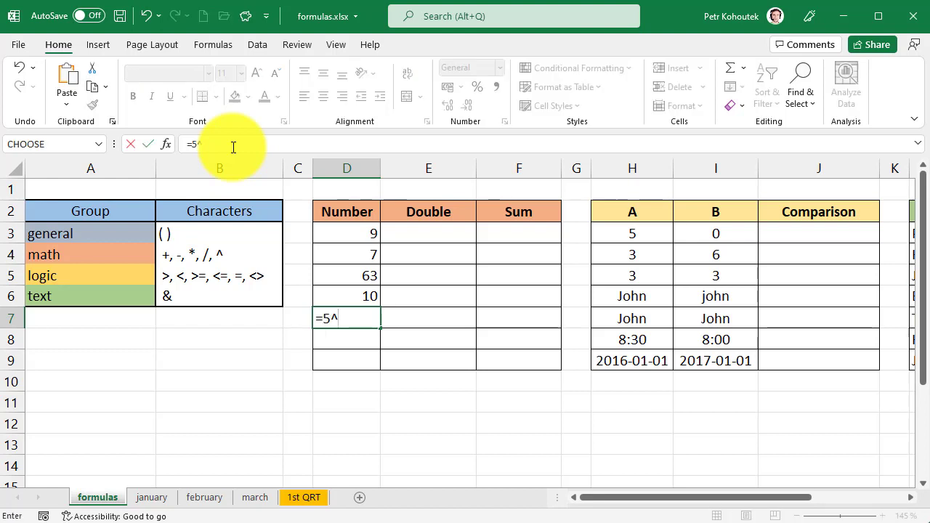
pyautogui.write('2')
pyautogui.press('Return')
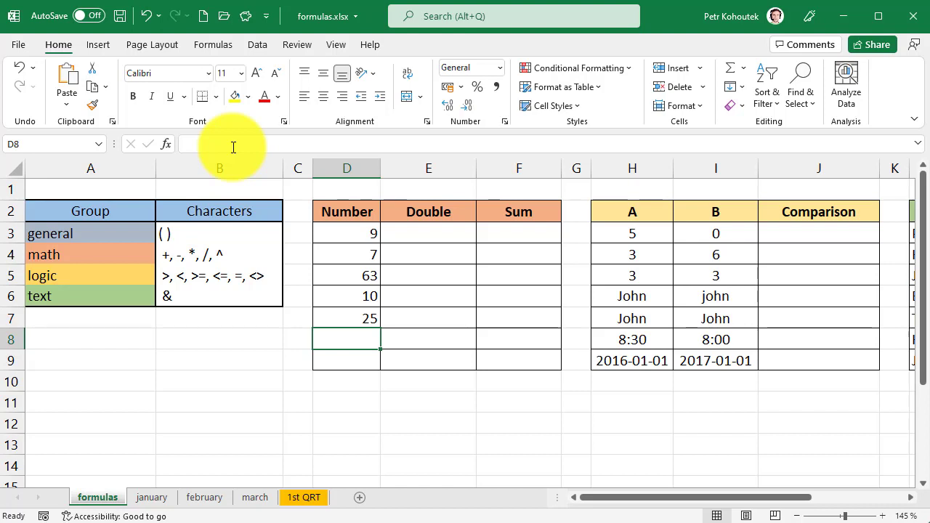
# Enter =5+10/2 in cell D8 and the parenthesised version =(5+10)/2 in cell D9
pyautogui.write('=')
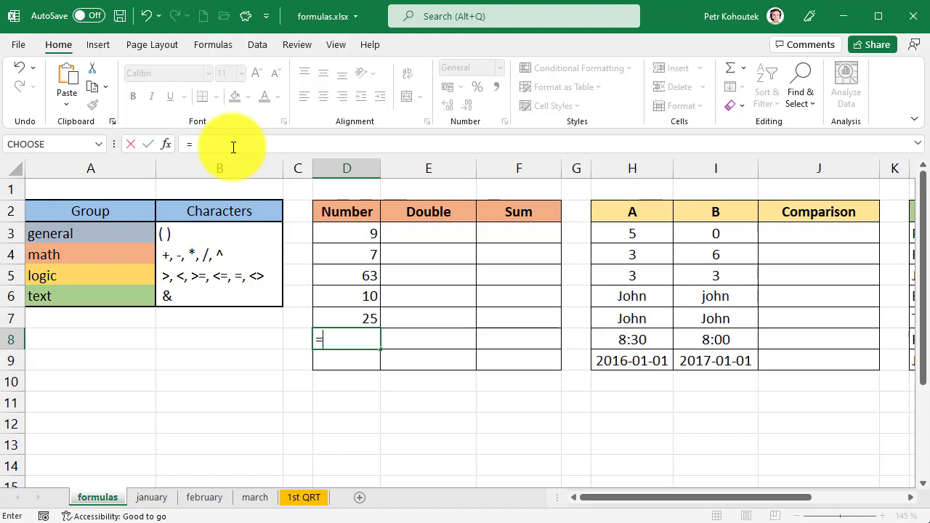
pyautogui.write('5+10')
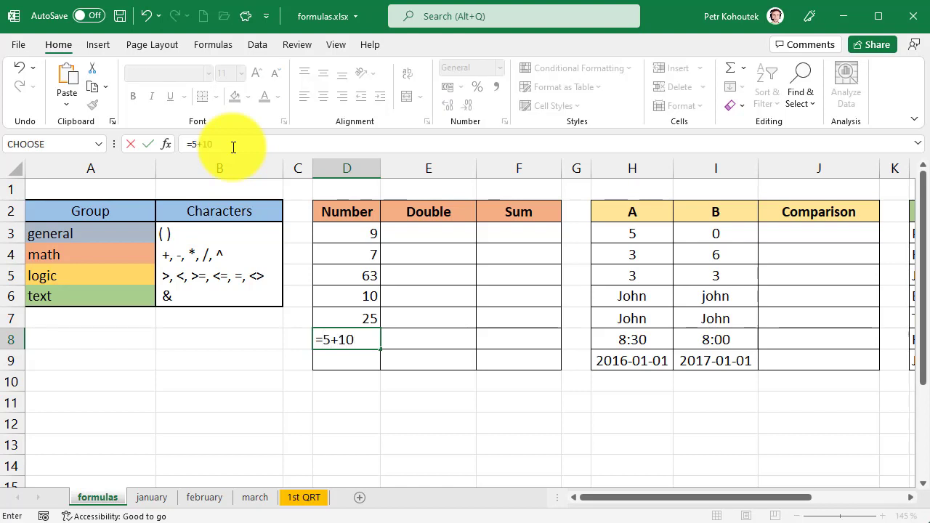
pyautogui.write('2')
pyautogui.press('Return')
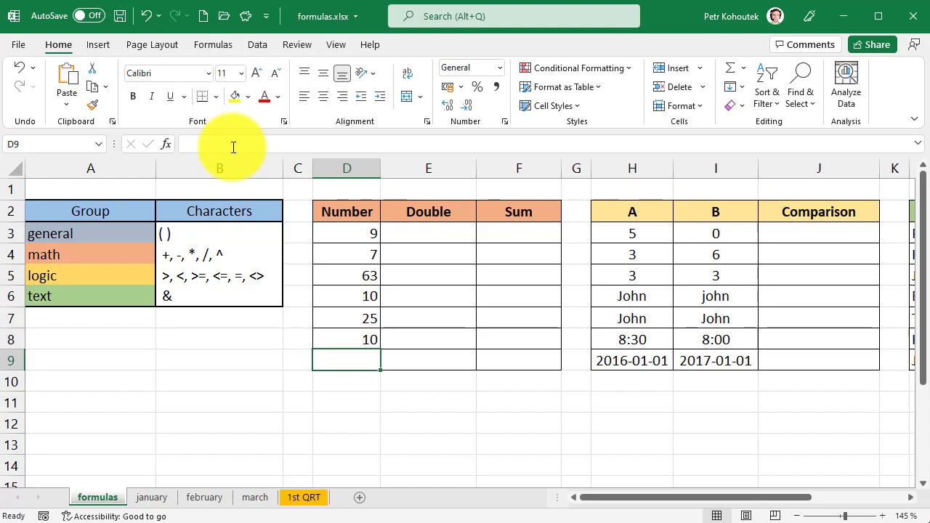
pyautogui.write('=')
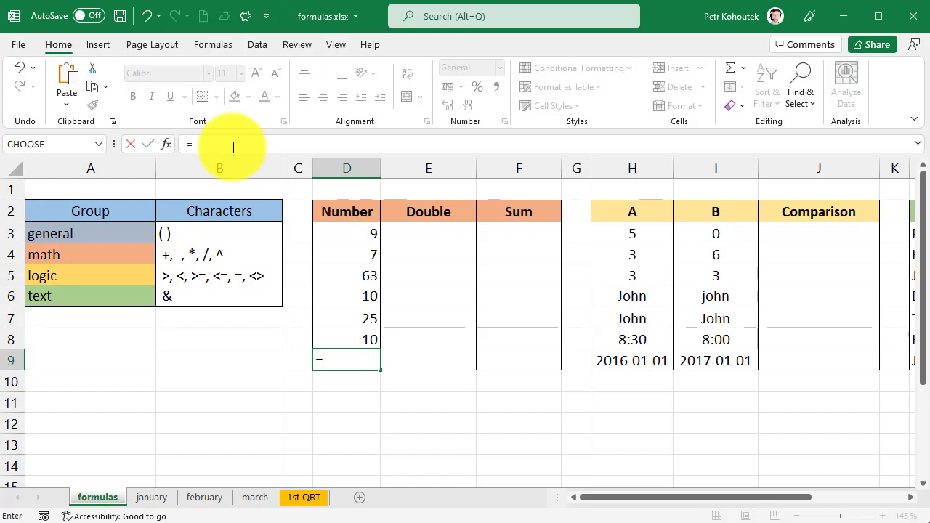
pyautogui.write('(5+')
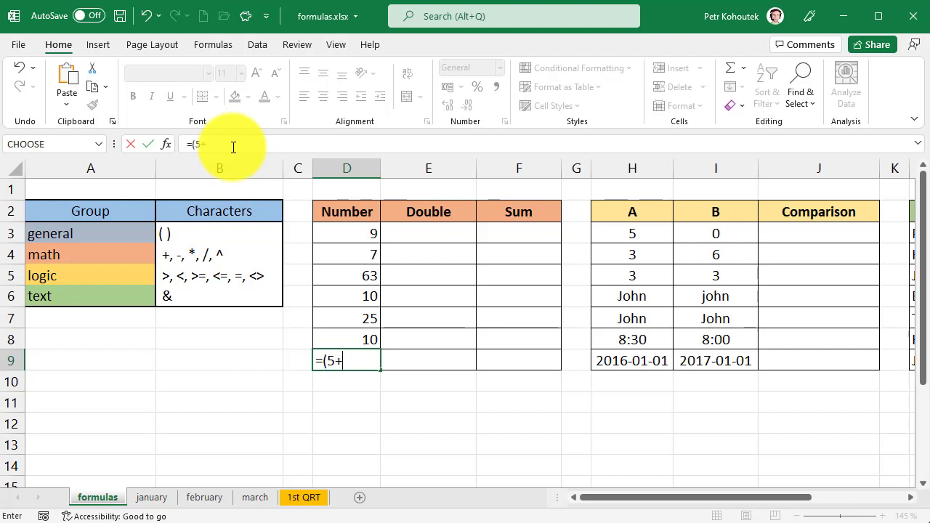
pyautogui.write('10)/2')
pyautogui.press('Return')
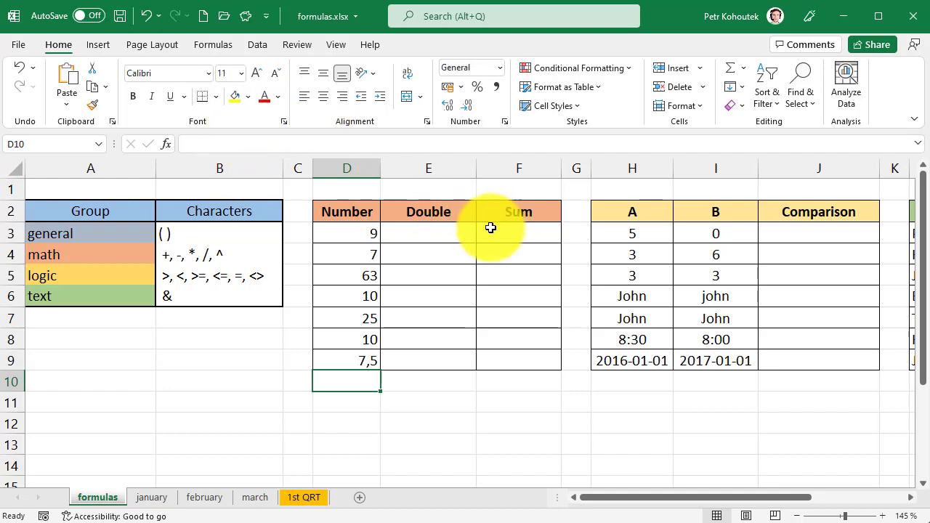
# Enter the formula =2*D3 in cell E3 of the Double column, referencing the number beside it
pyautogui.click(444, 238)
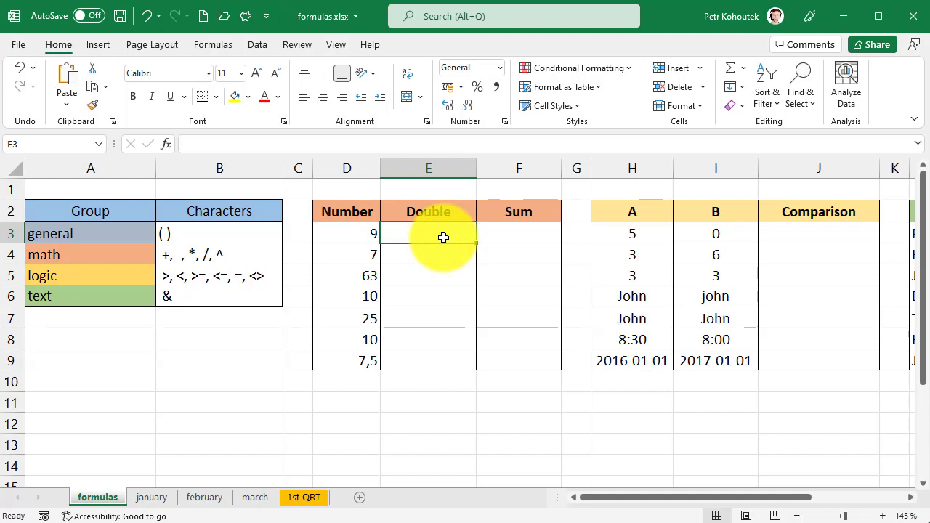
pyautogui.write('=2')
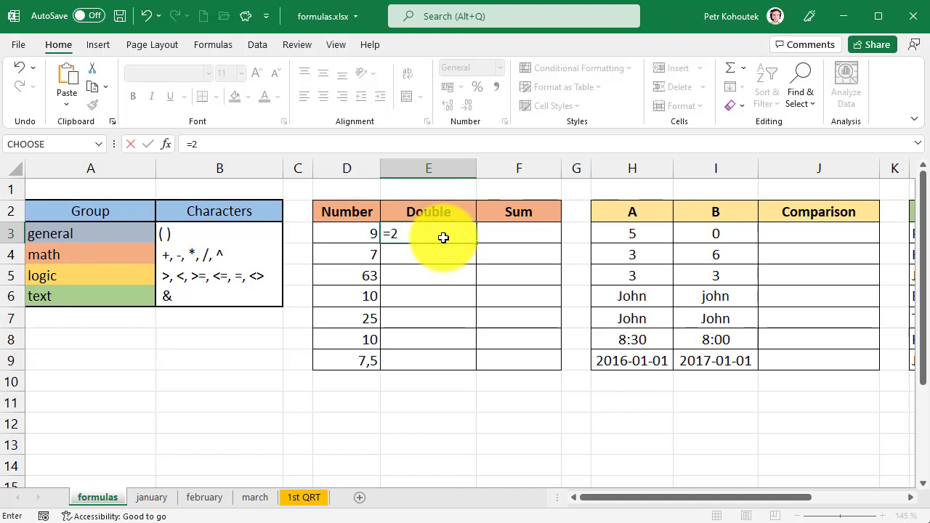
pyautogui.write('*')
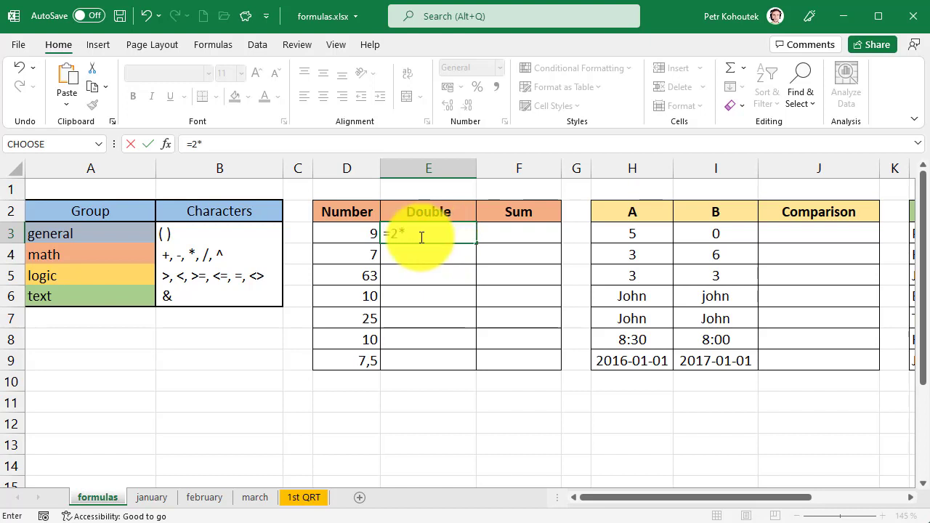
pyautogui.click(343, 231)
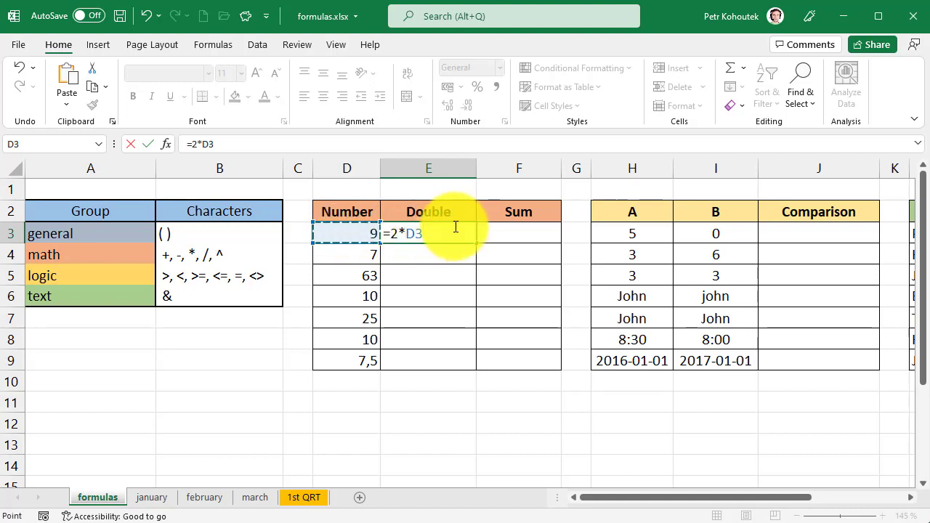
pyautogui.press('Return')
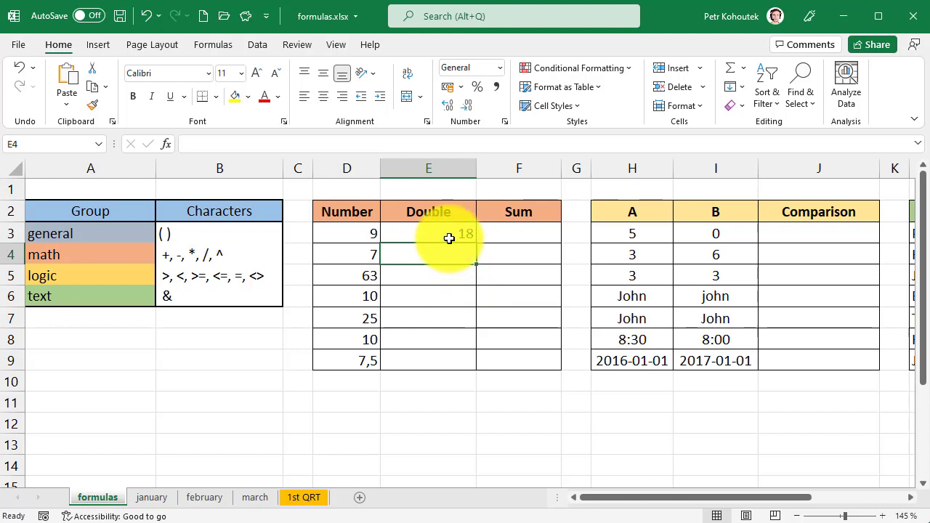
# Fill the formula in E3 down through E9 and inspect the cell references in the copied formulas
pyautogui.click(449, 231)
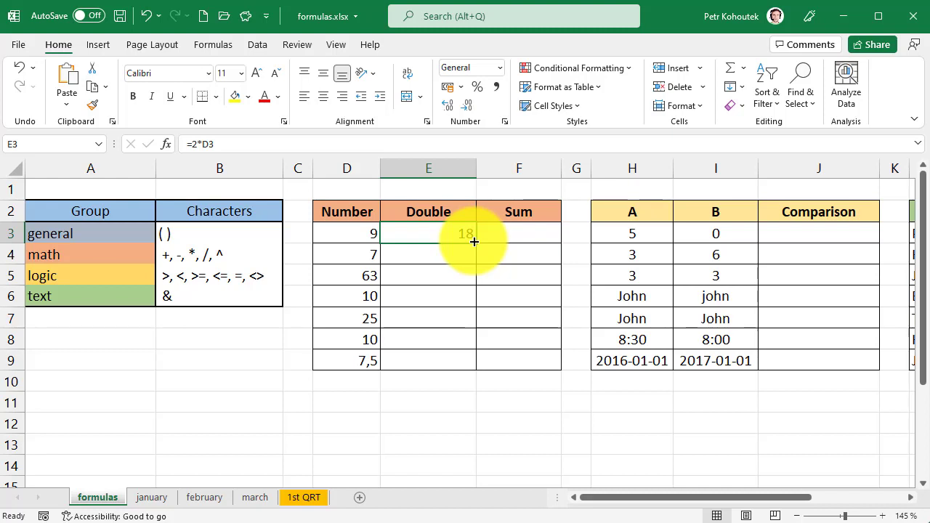
pyautogui.moveTo(474, 241); pyautogui.dragTo(460, 363)
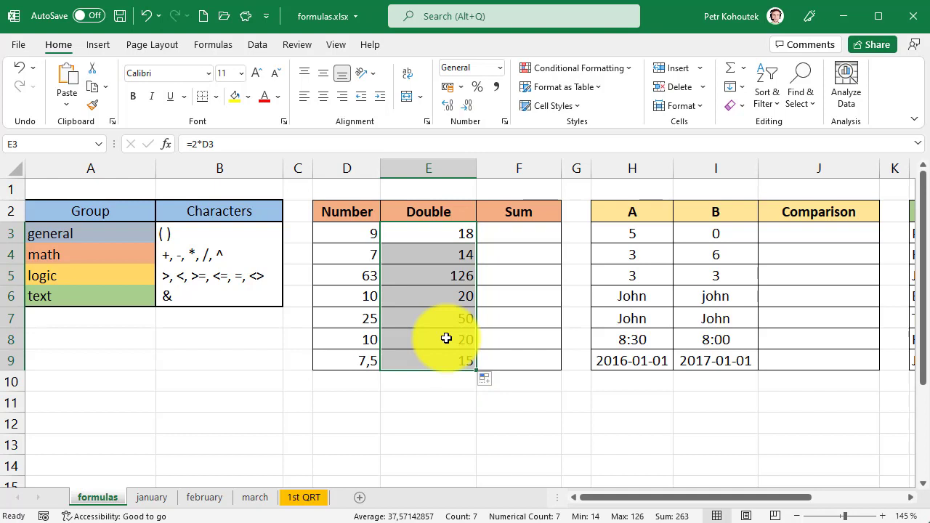
pyautogui.click(446, 338)
pyautogui.click(447, 311)
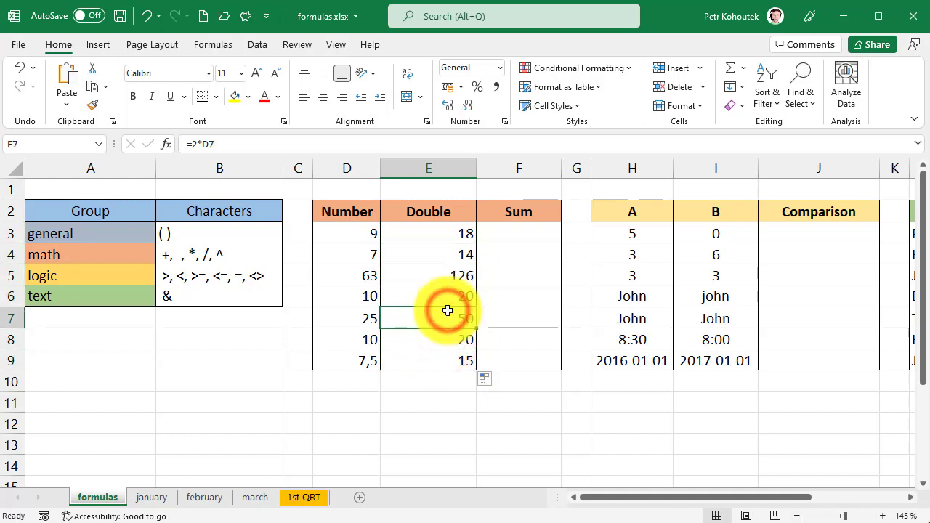
pyautogui.click(440, 325)
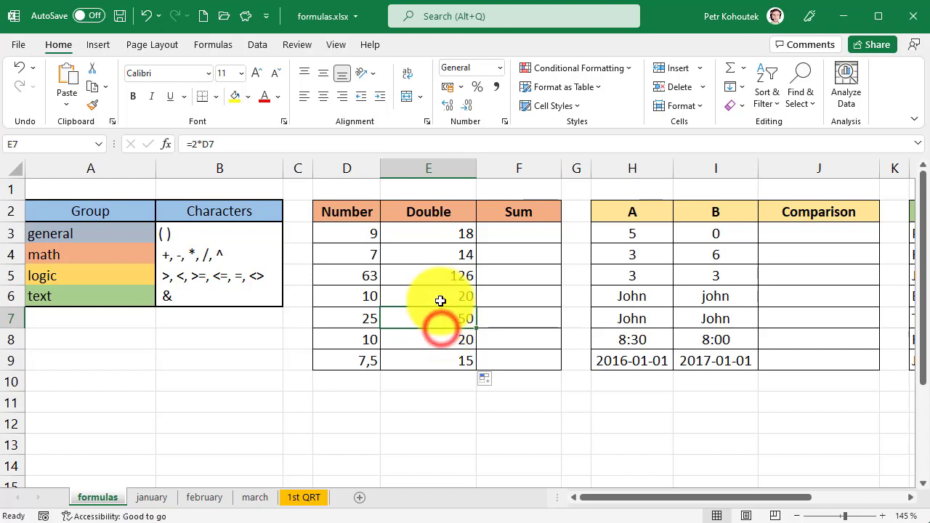
pyautogui.click(439, 276)
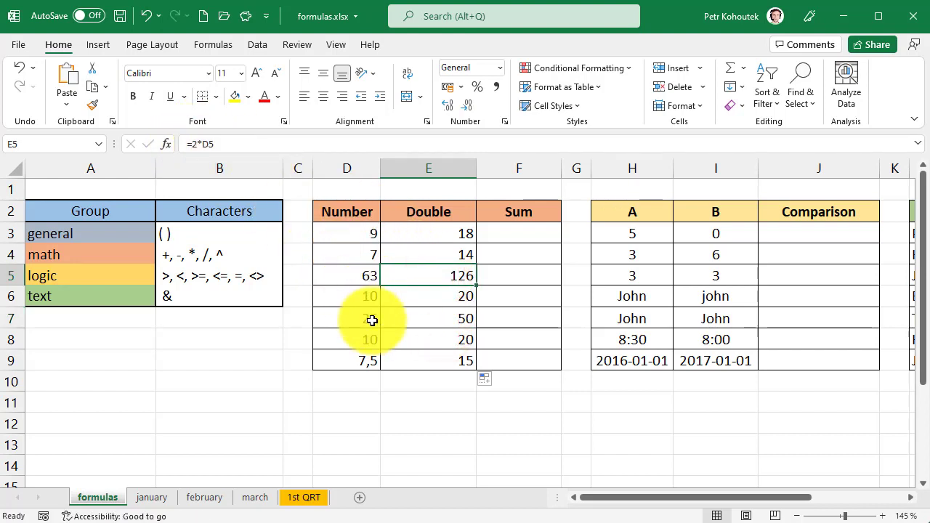
pyautogui.click(424, 322)
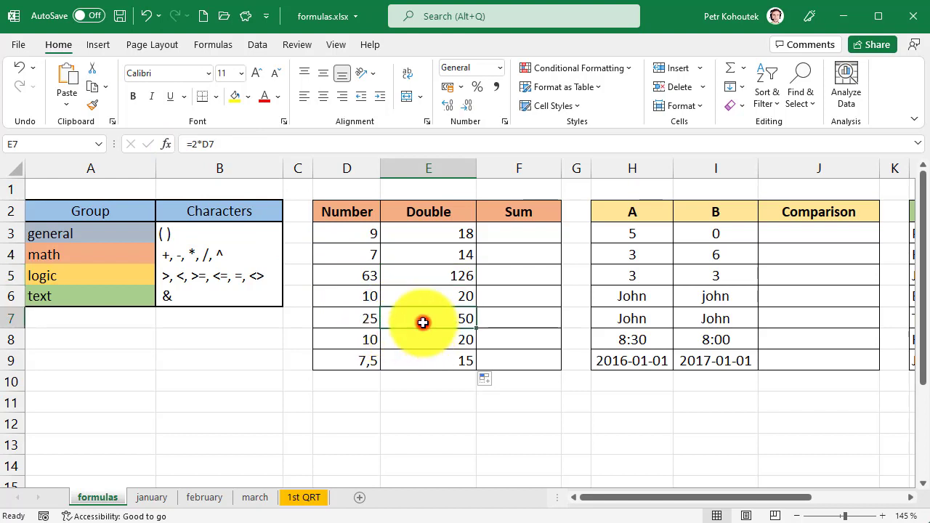
pyautogui.click(429, 259)
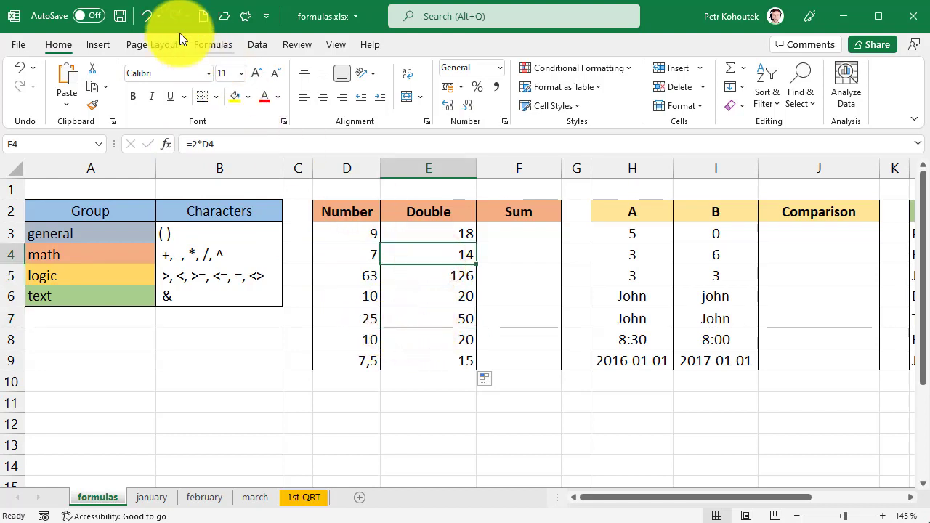
# Undo the fill of the Double column below cell E3
pyautogui.click(149, 17)
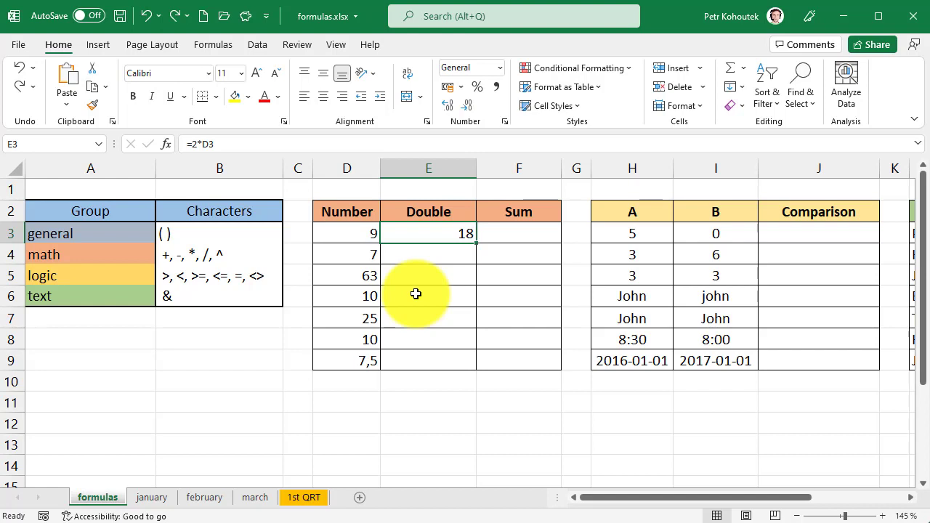
# Fill the formula in cell E3 down the Double column through E9
pyautogui.doubleClick(476, 244)
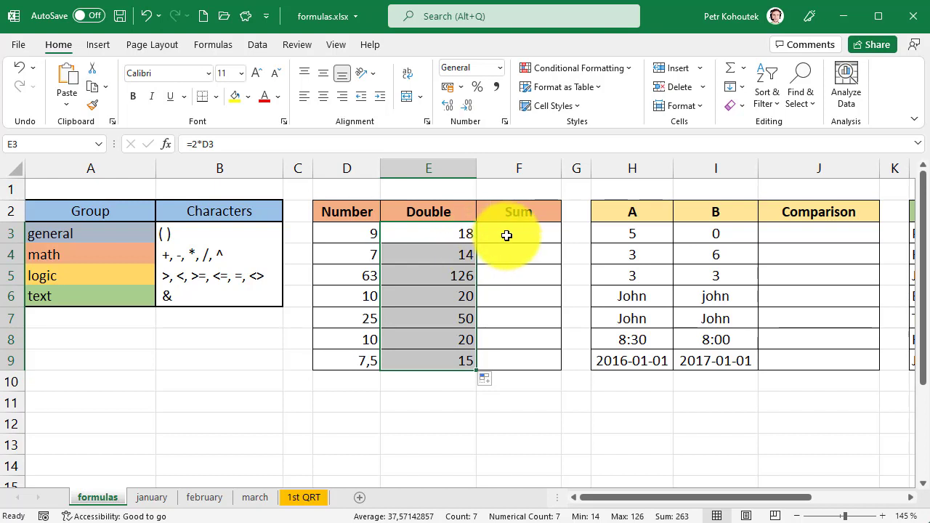
# Enter =D3+E3 in cell F3 of the Sum column and fill the formula down through F9
pyautogui.click(507, 236)
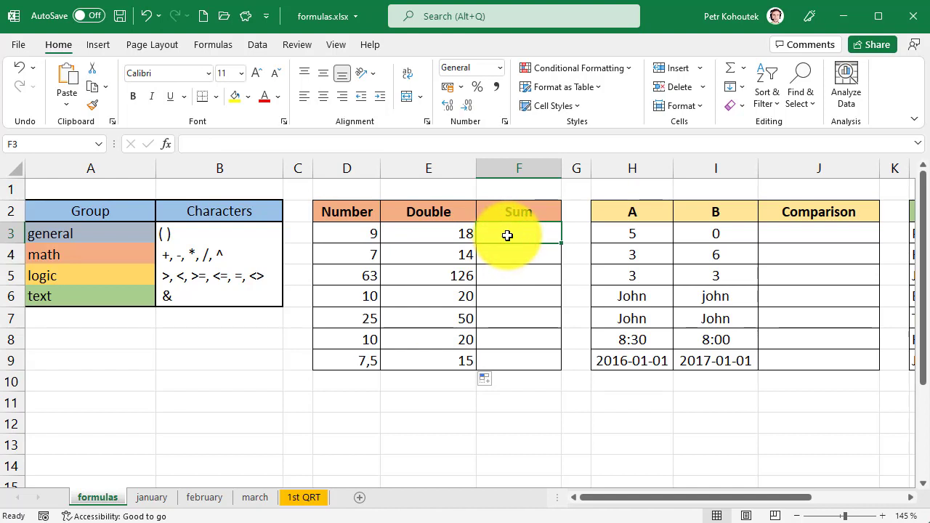
pyautogui.write('=')
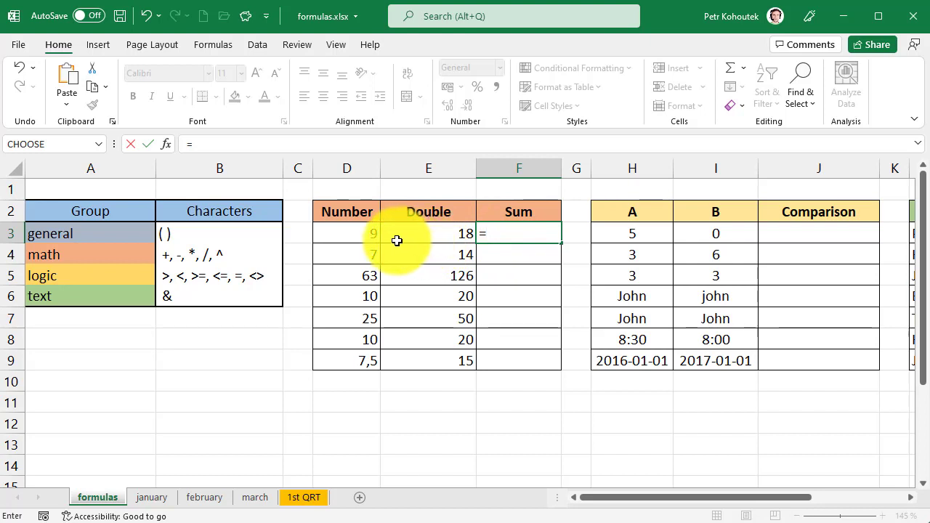
pyautogui.click(358, 233)
pyautogui.write('+')
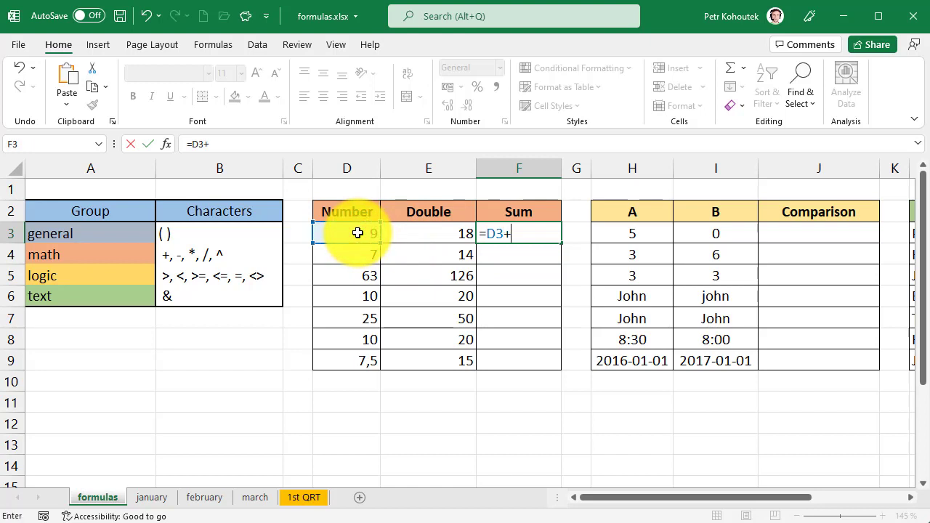
pyautogui.click(425, 234)
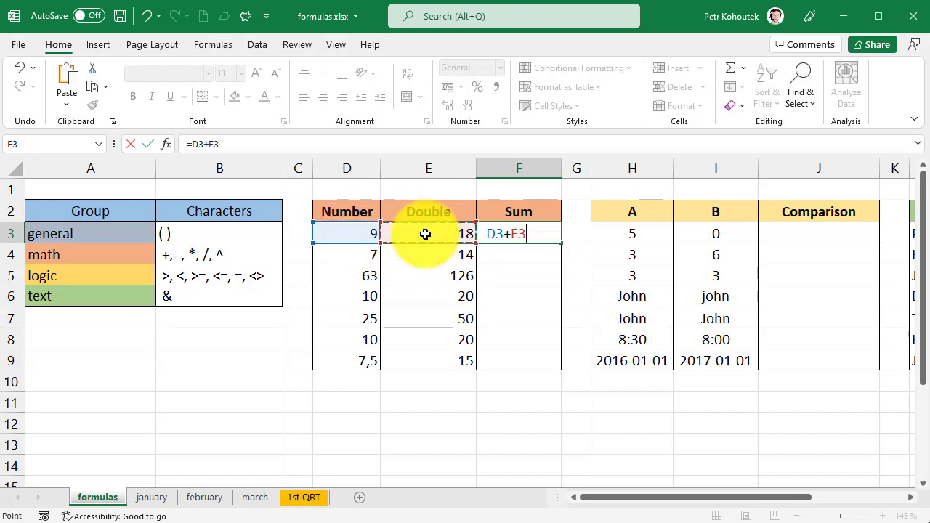
pyautogui.press('Return')
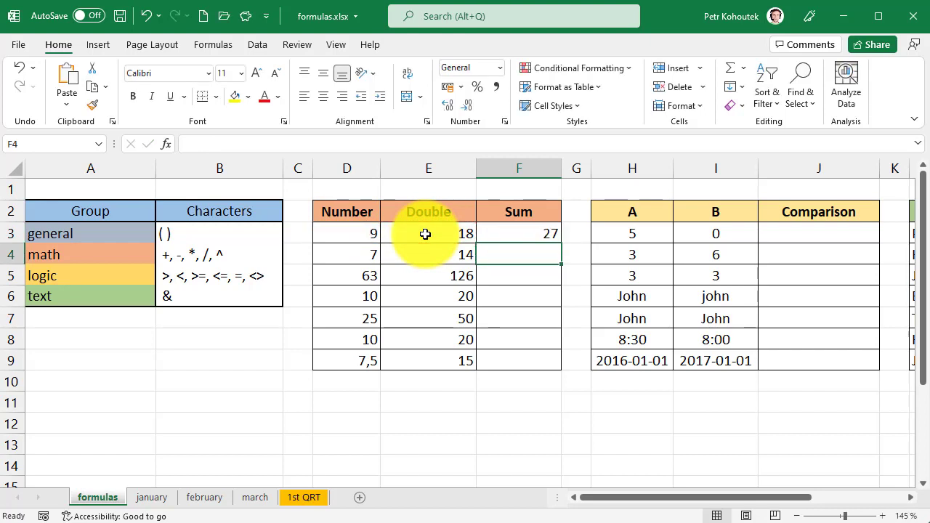
pyautogui.click(523, 233)
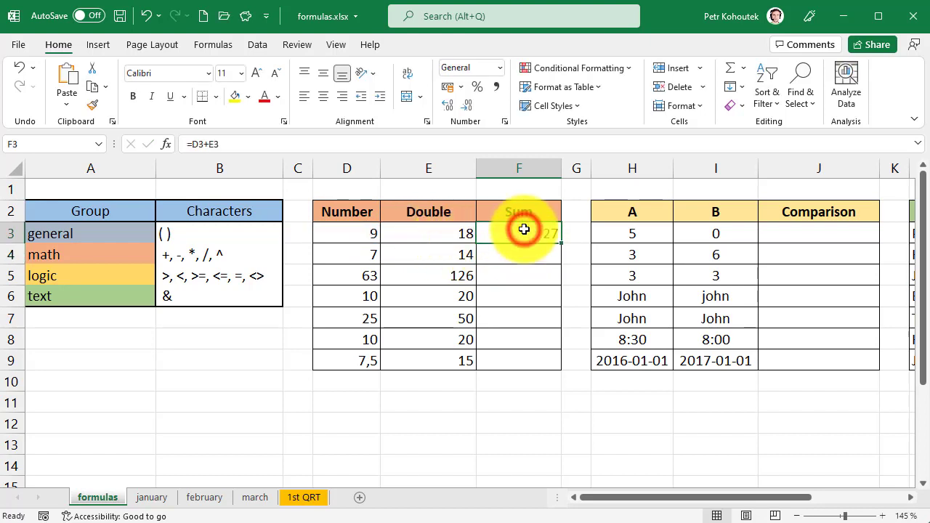
pyautogui.doubleClick(559, 242)
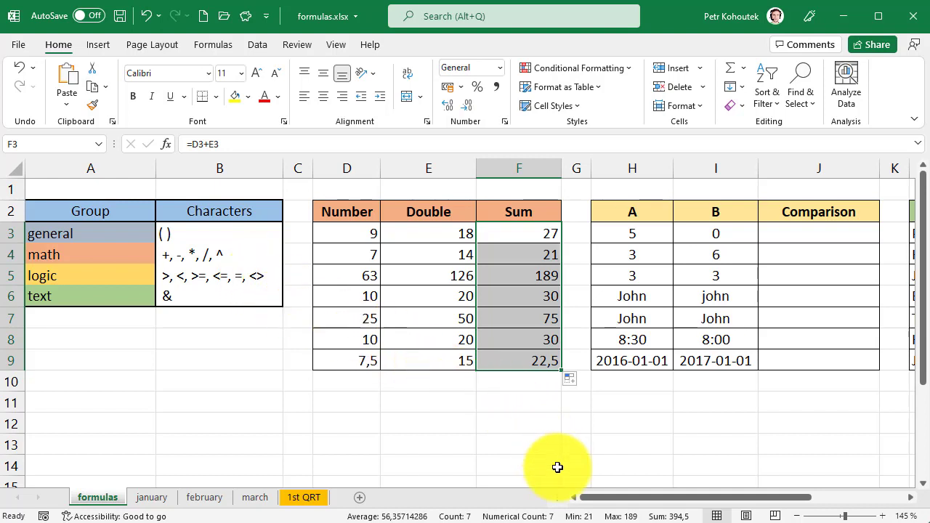
# Enter the comparison =H3>I3 in cell J3 of the Comparison column and fill it down to J4
pyautogui.moveTo(594, 497); pyautogui.dragTo(655, 502)
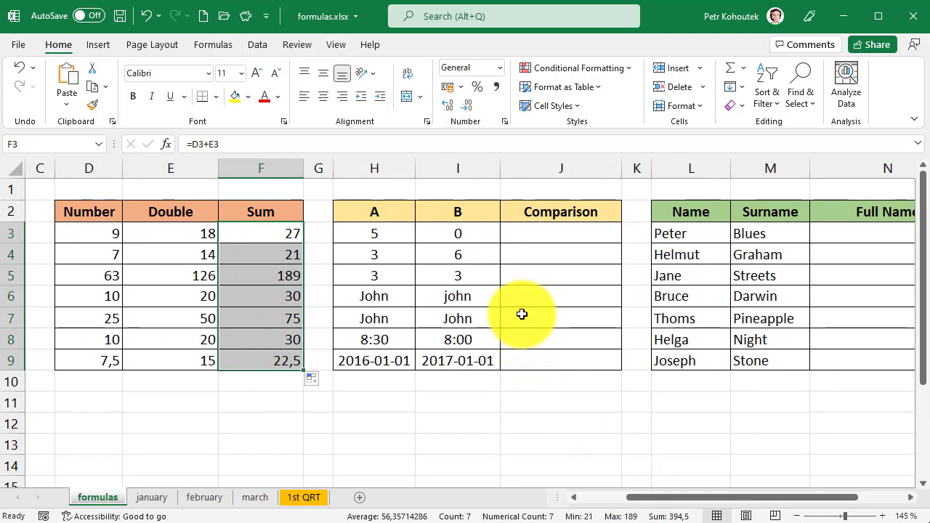
pyautogui.click(543, 234)
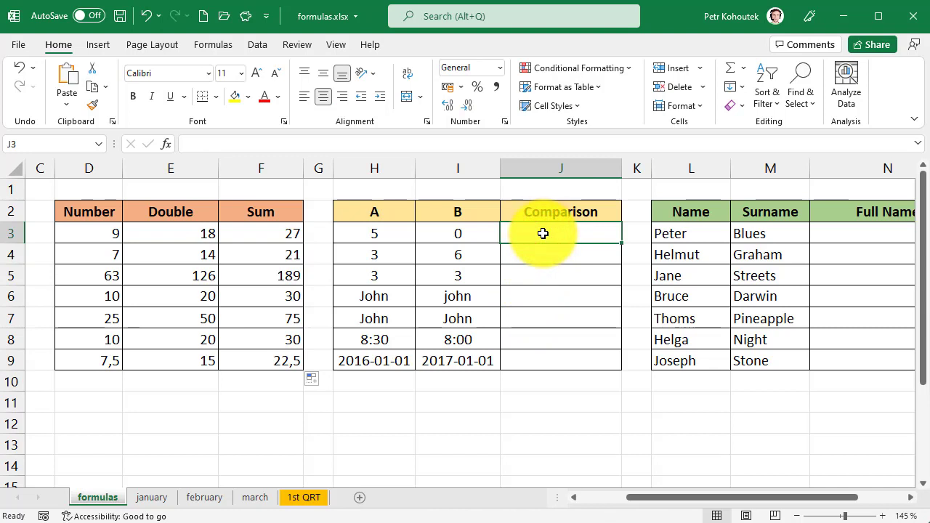
pyautogui.write('=')
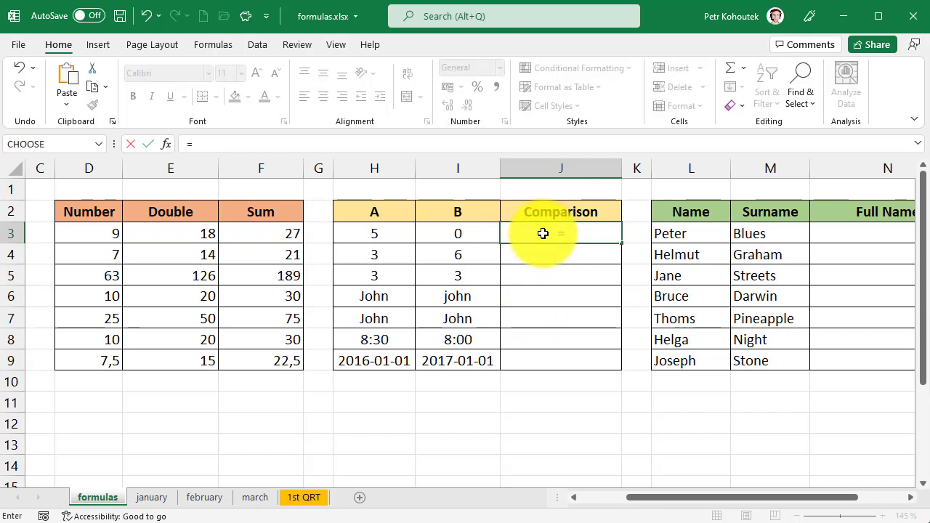
pyautogui.click(394, 233)
pyautogui.write('>')
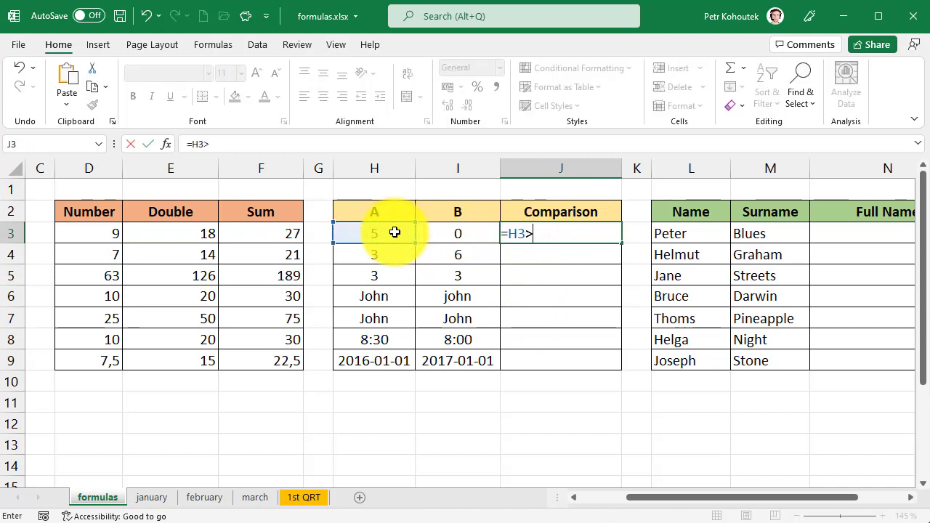
pyautogui.click(450, 230)
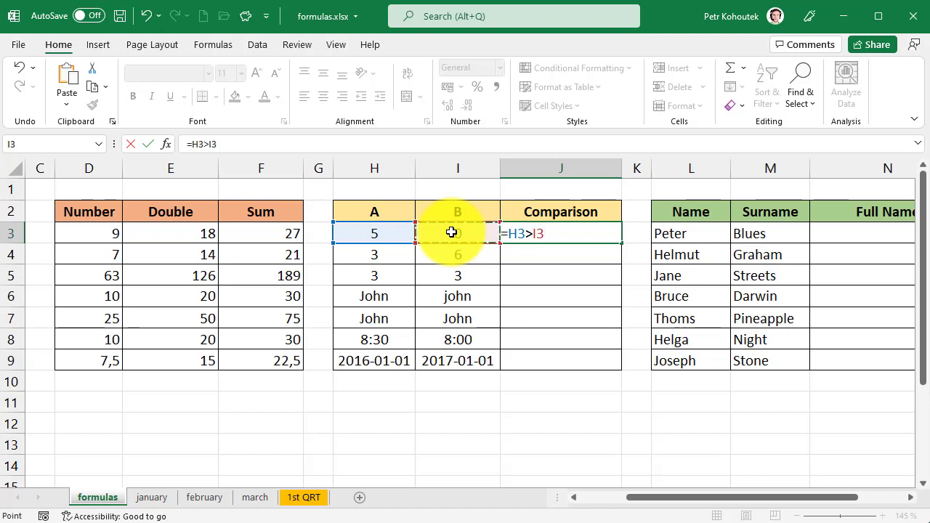
pyautogui.press('Return')
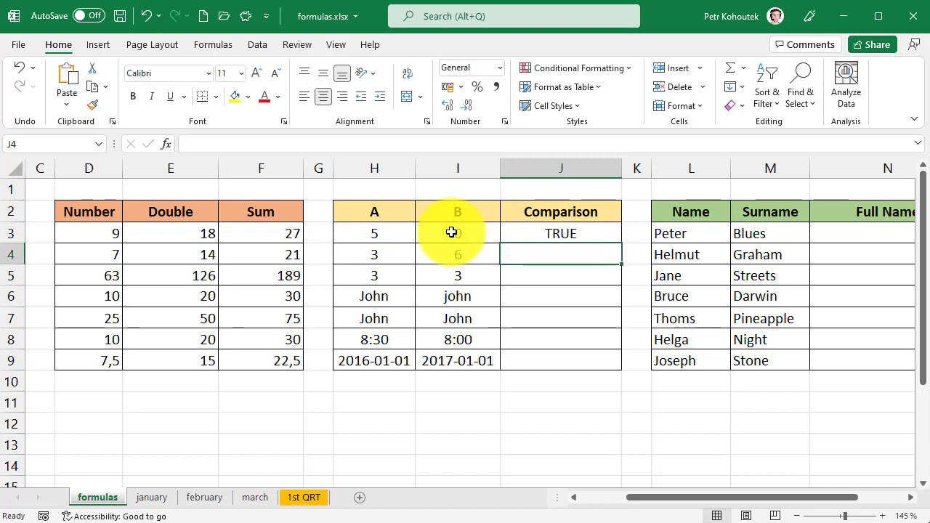
pyautogui.click(609, 233)
pyautogui.moveTo(621, 243); pyautogui.dragTo(619, 260)
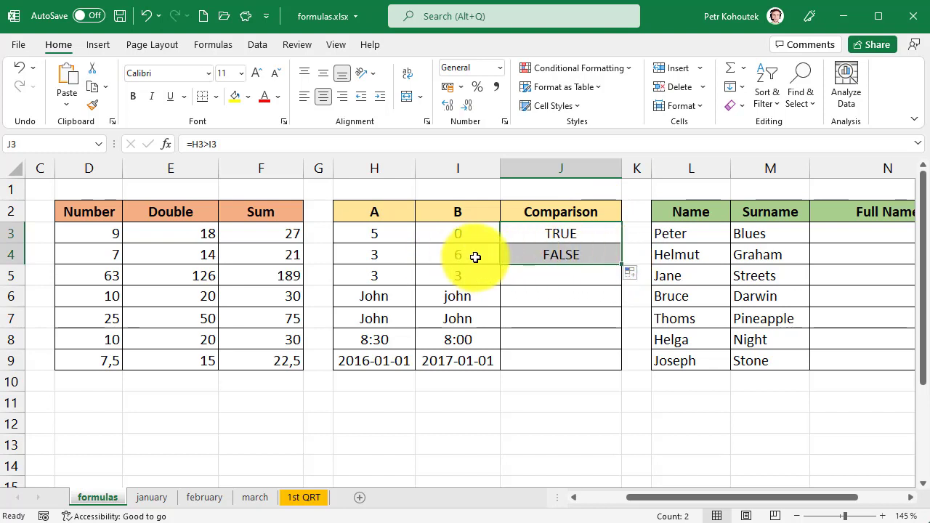
# Enter the equality test =H5=I5 in cell J5 and fill it down through J7
pyautogui.click(547, 272)
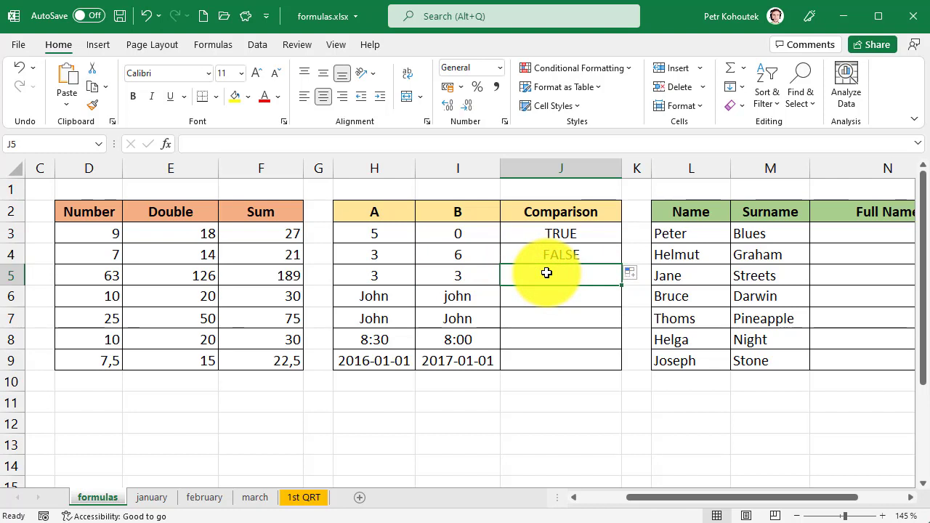
pyautogui.write('=')
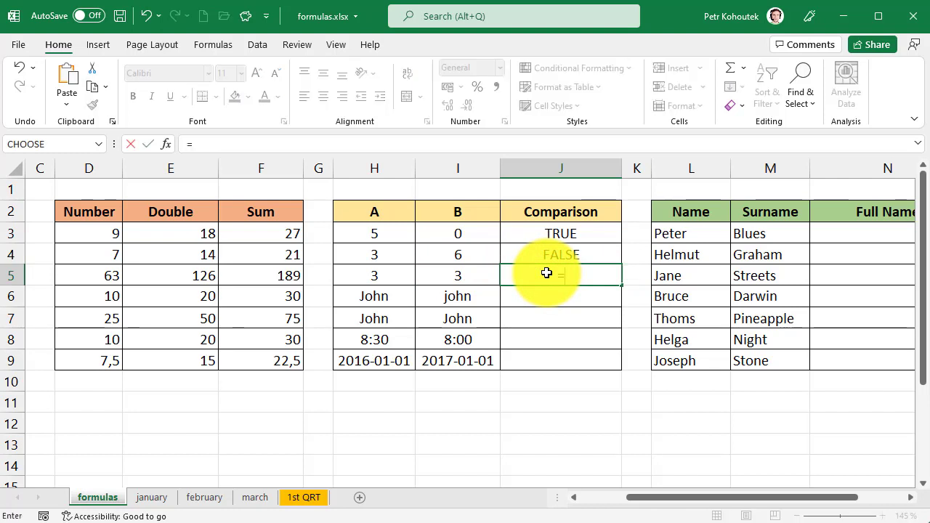
pyautogui.click(393, 271)
pyautogui.write('=')
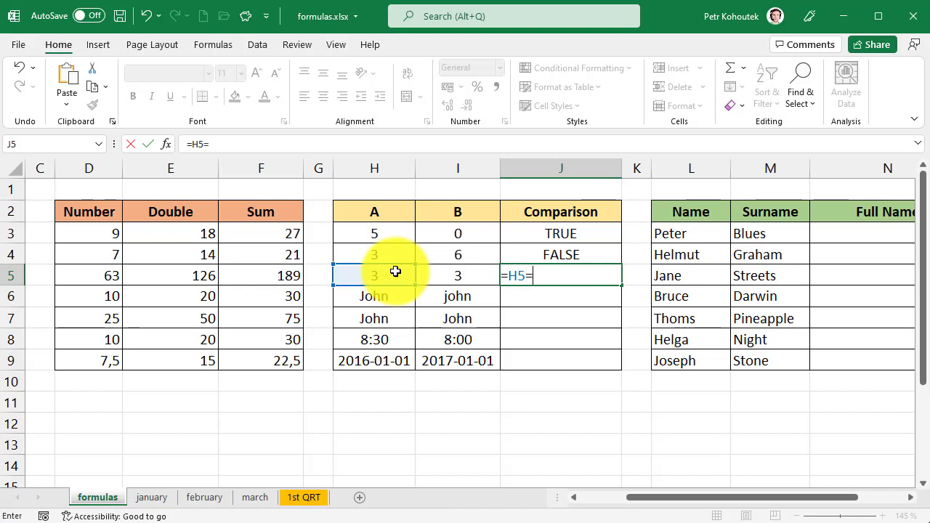
pyautogui.click(459, 274)
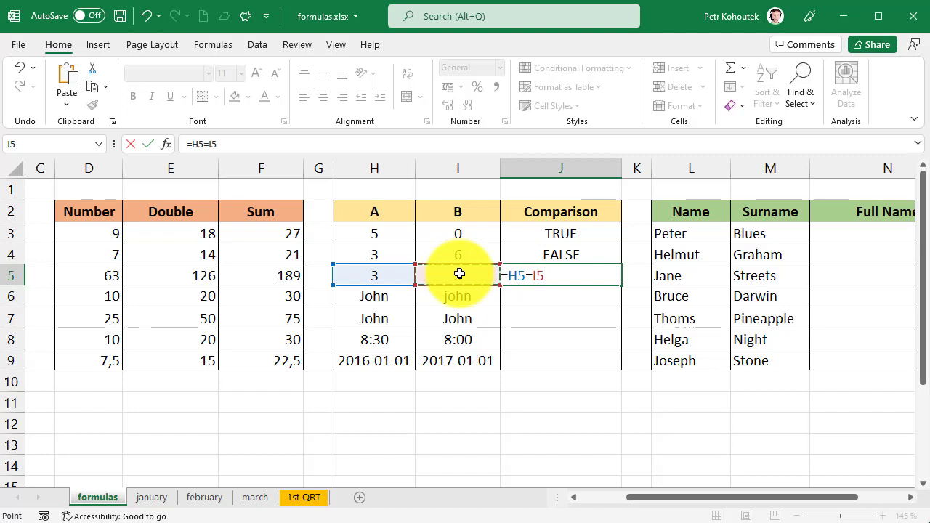
pyautogui.press('Return')
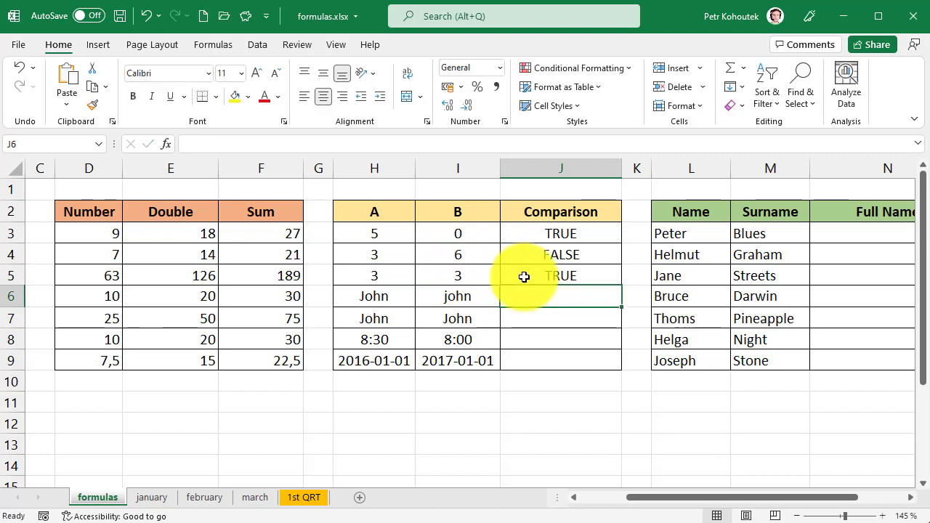
pyautogui.click(553, 274)
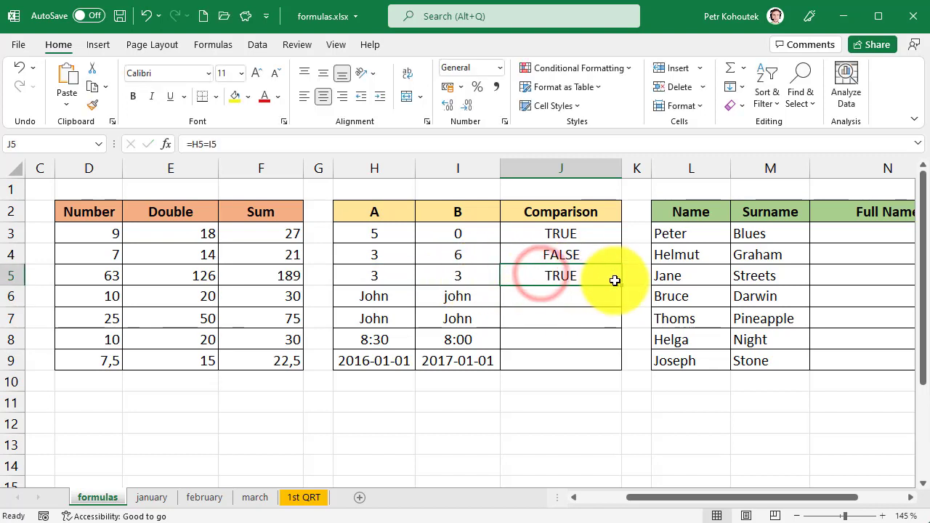
pyautogui.moveTo(620, 284); pyautogui.dragTo(619, 323)
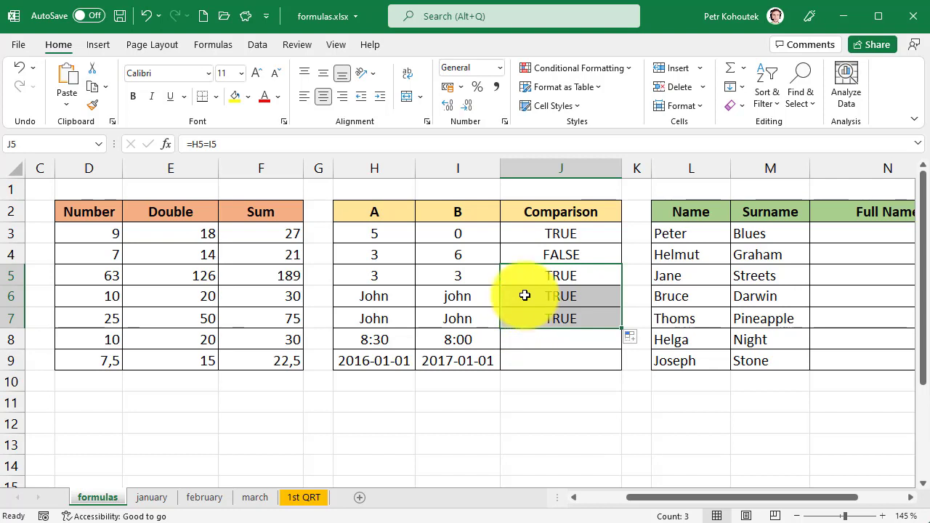
# Copy the greater-than formula from cell J3 into cells J8 and J9 for the time and date rows
pyautogui.click(540, 227)
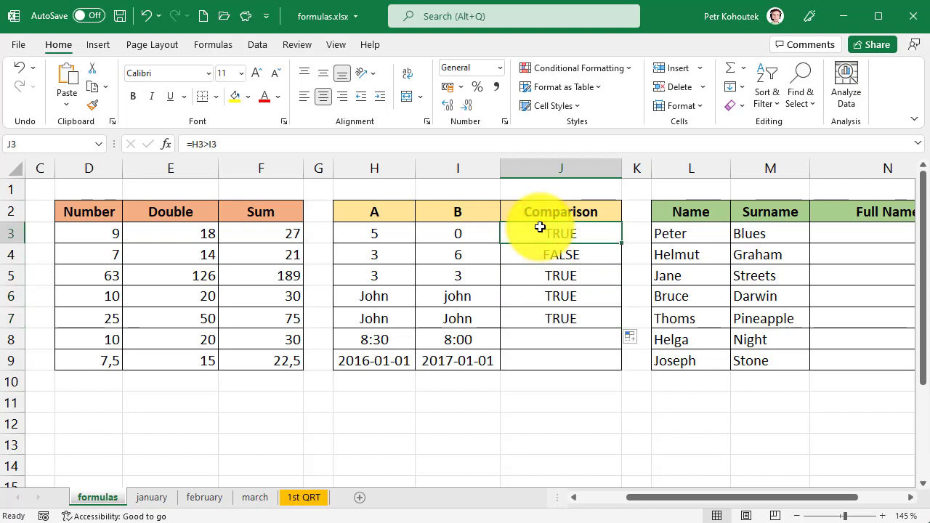
pyautogui.hotkey('ctrl', 'c')
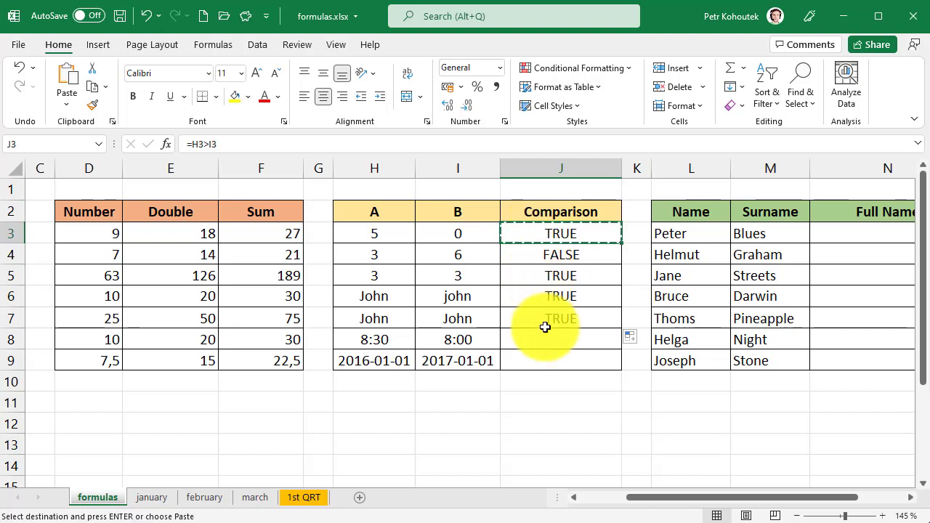
pyautogui.moveTo(546, 348)
pyautogui.mouseDown()
pyautogui.moveTo(544, 339)
pyautogui.moveTo(544, 357)
pyautogui.mouseUp()
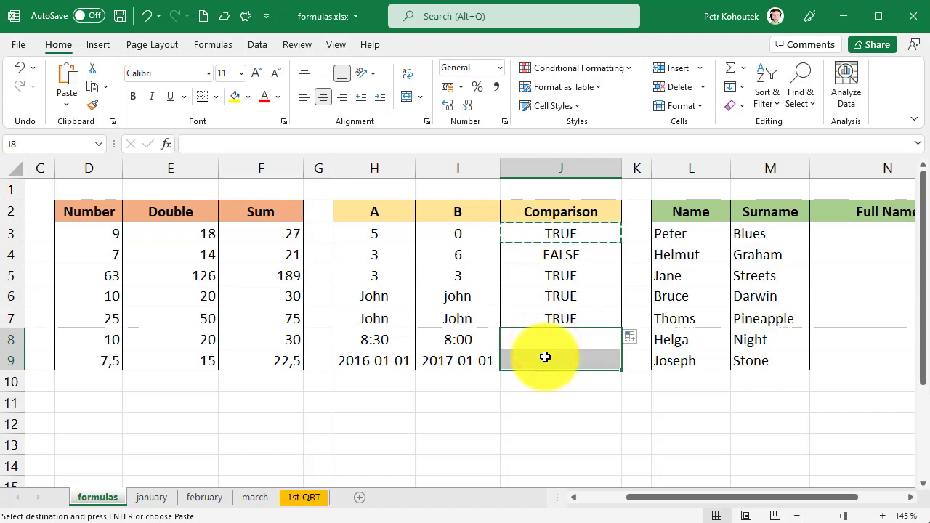
pyautogui.hotkey('ctrl', 'v')
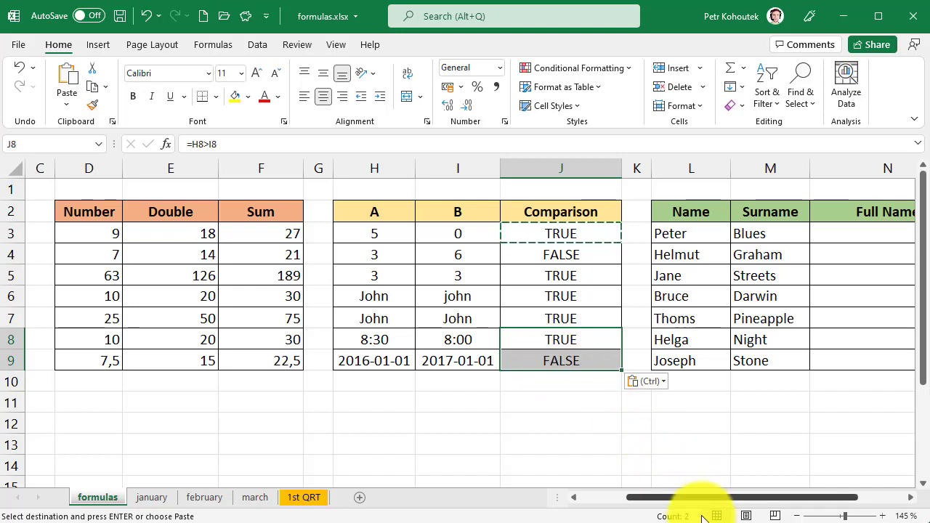
pyautogui.moveTo(722, 505); pyautogui.dragTo(655, 499)
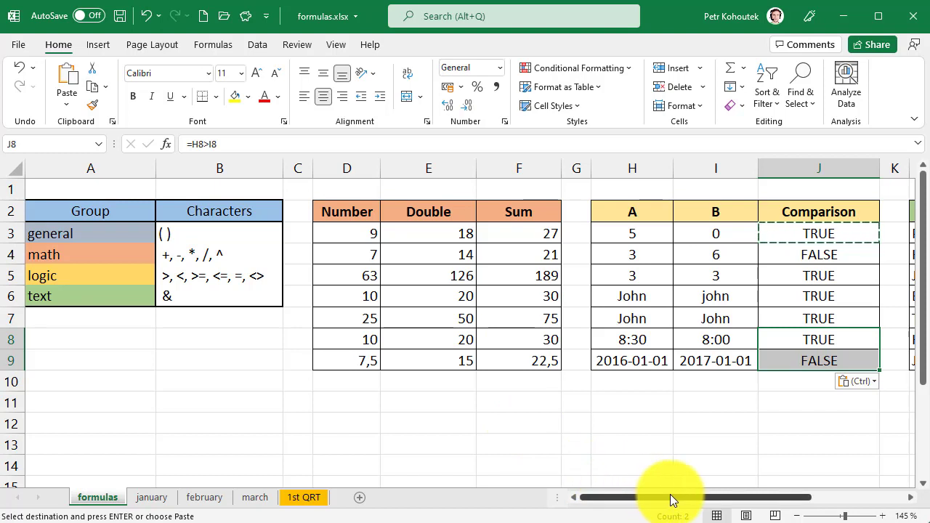
pyautogui.moveTo(671, 499); pyautogui.dragTo(779, 499)
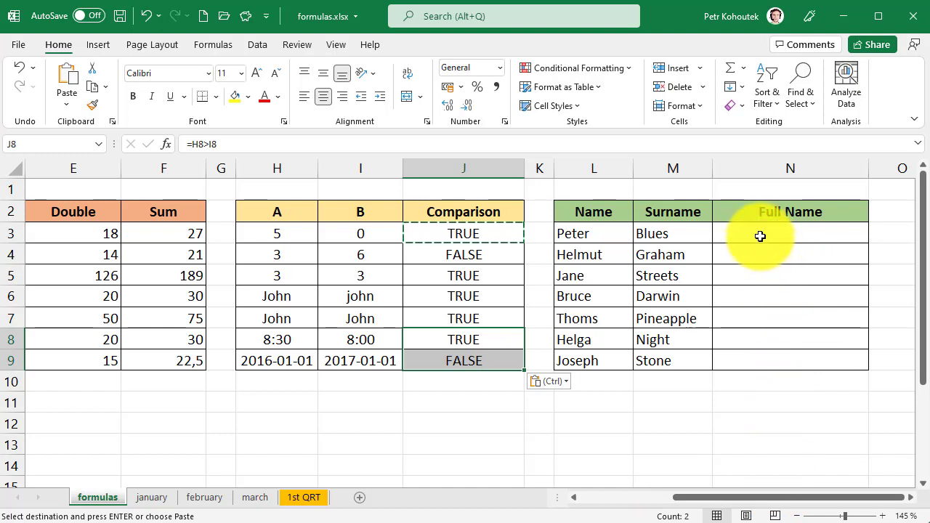
pyautogui.press('Escape')
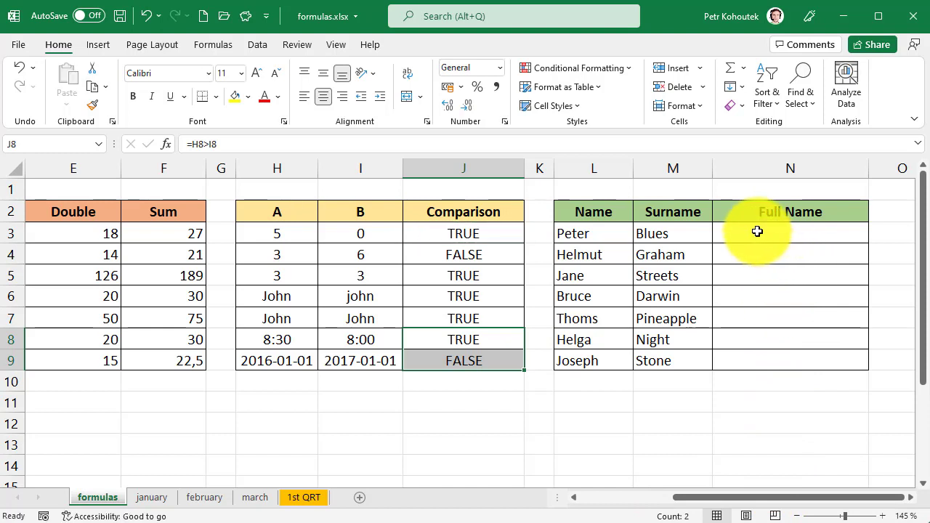
# Enter =L3&M3 in cell N3 of the Full Name column to join the name and surname
pyautogui.click(757, 232)
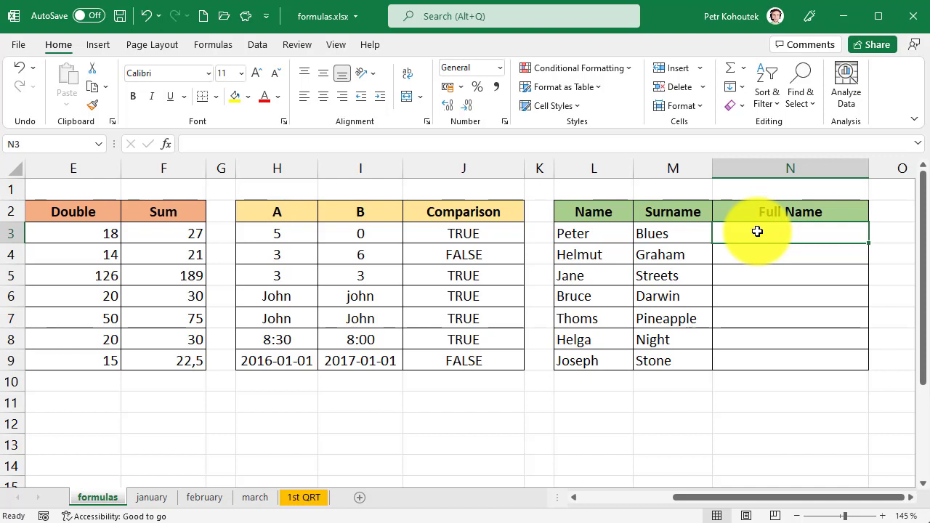
pyautogui.write('=')
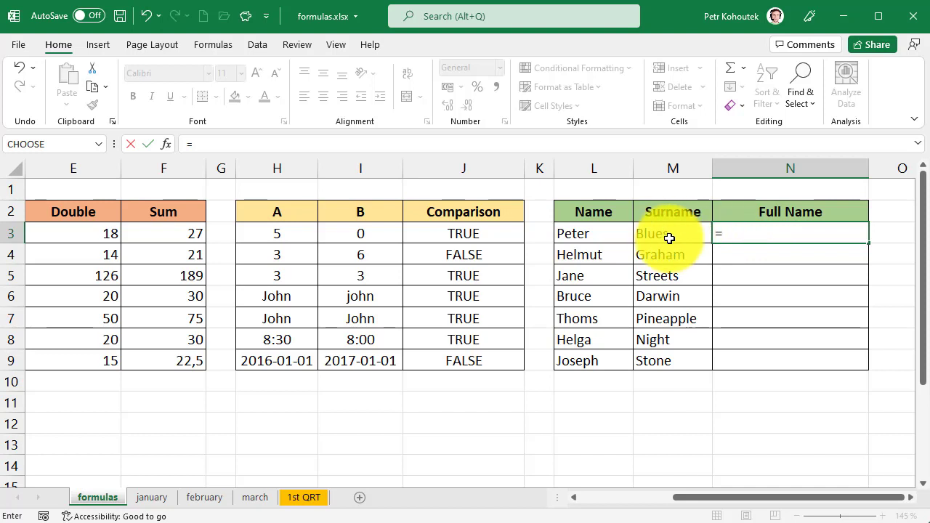
pyautogui.click(594, 238)
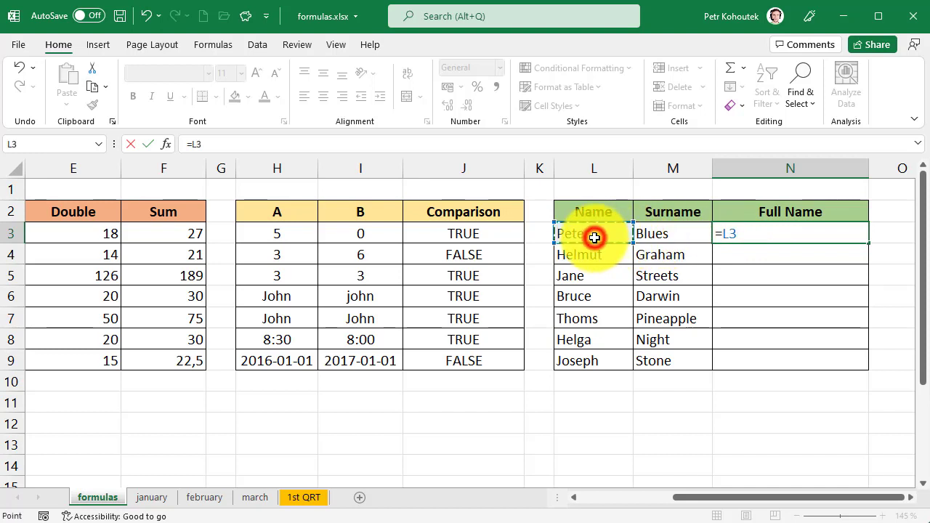
pyautogui.write('&')
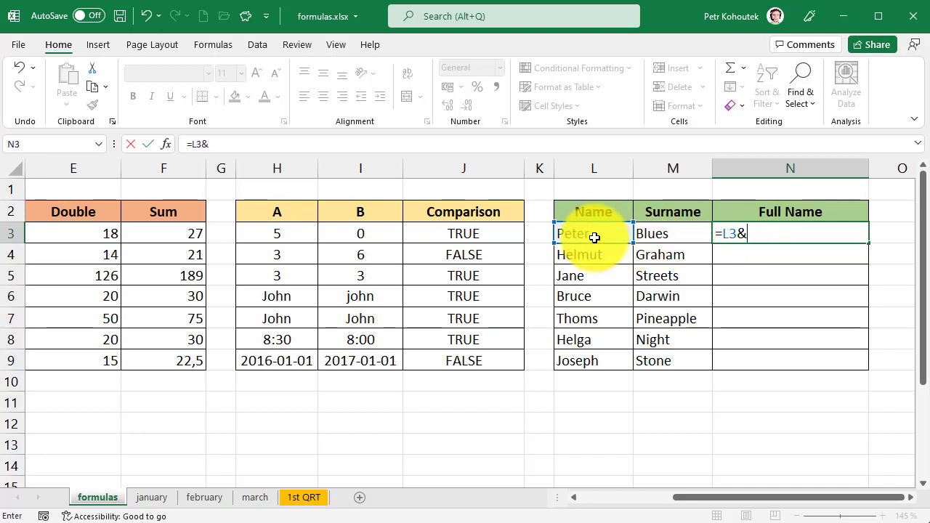
pyautogui.click(669, 234)
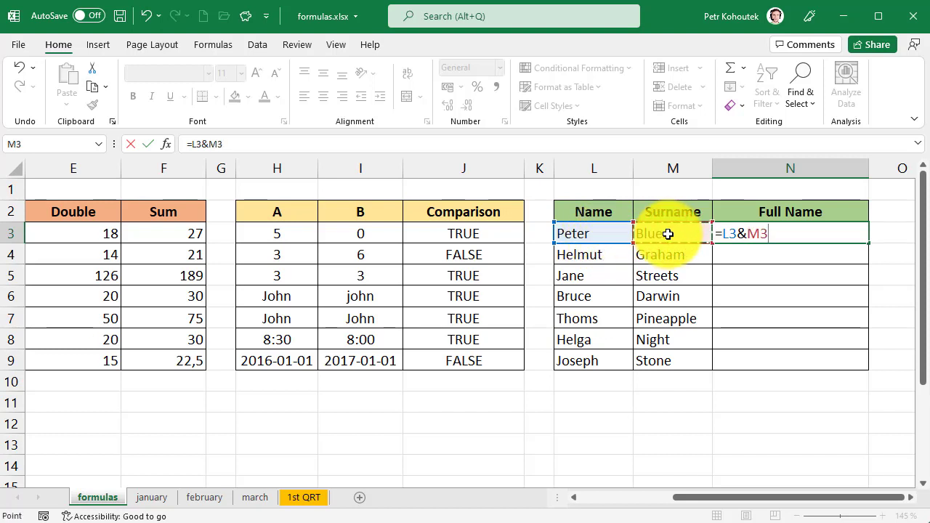
pyautogui.press('Return')
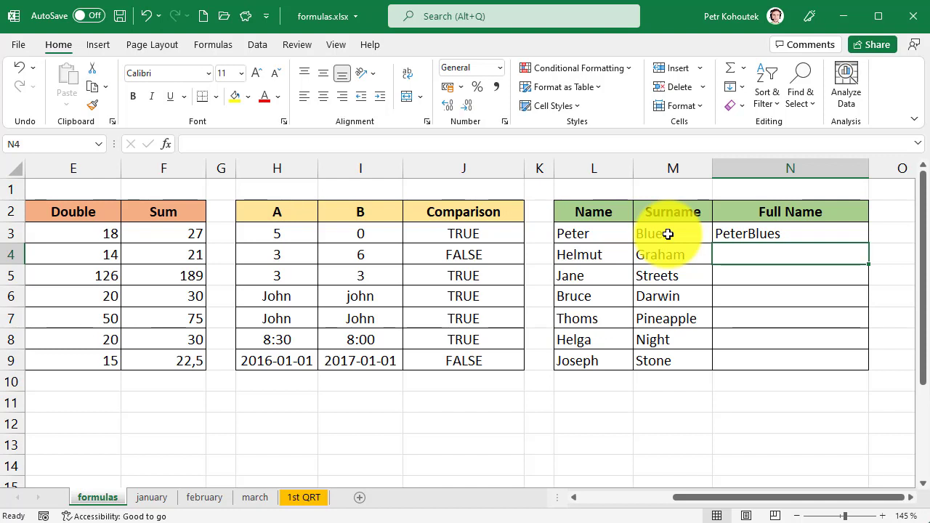
# Edit the formula in cell N3 to =L3&" "&M3 so a space separates the name and surname
pyautogui.press('Up')
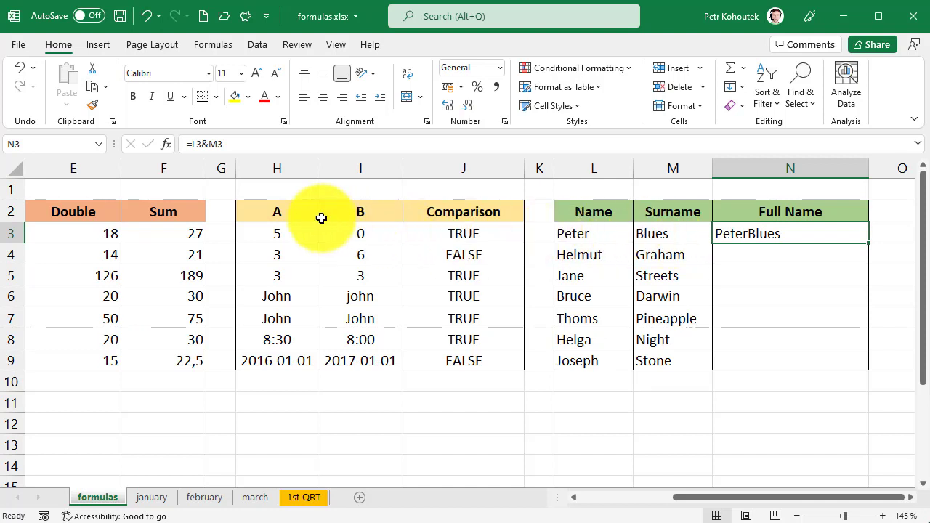
pyautogui.click(208, 144)
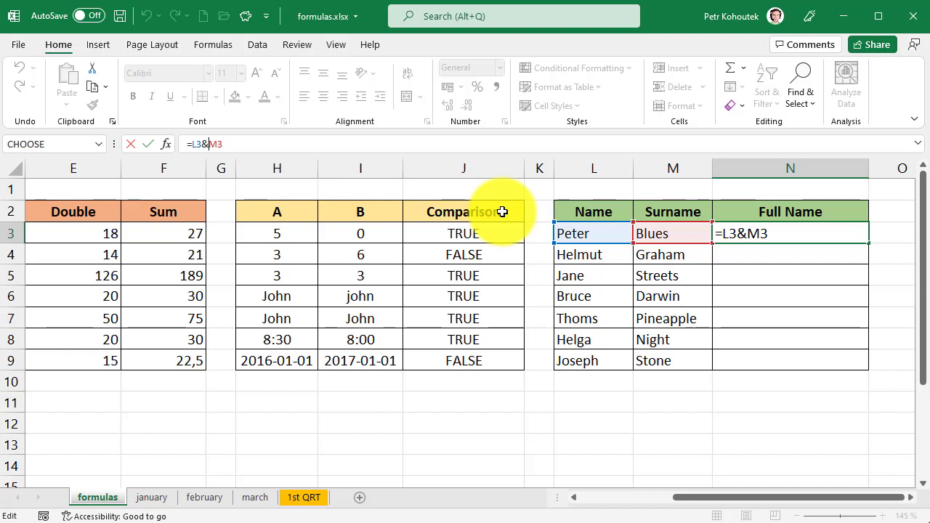
pyautogui.write('" "')
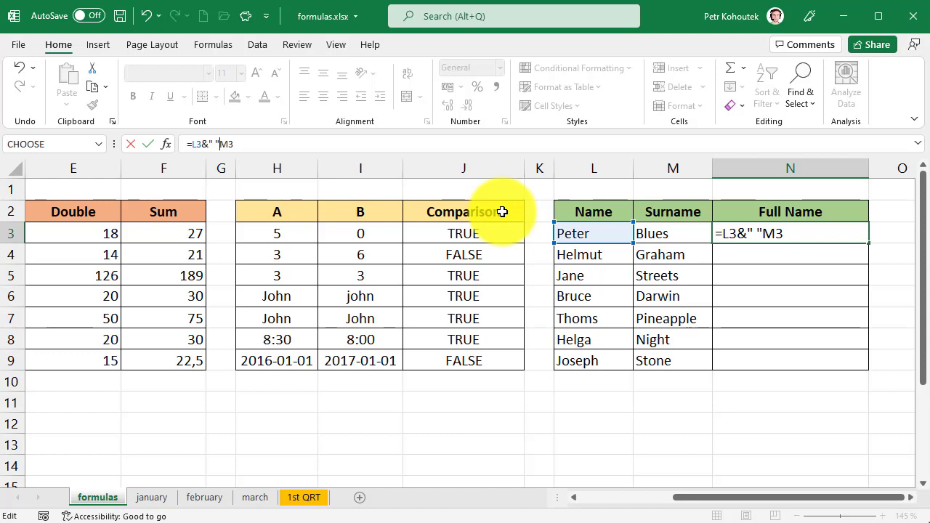
pyautogui.write('&')
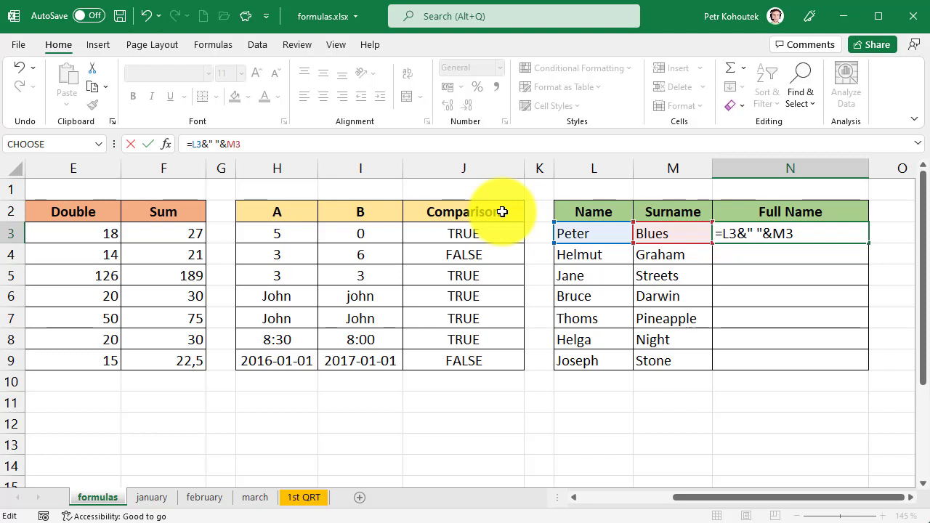
pyautogui.press('Return')
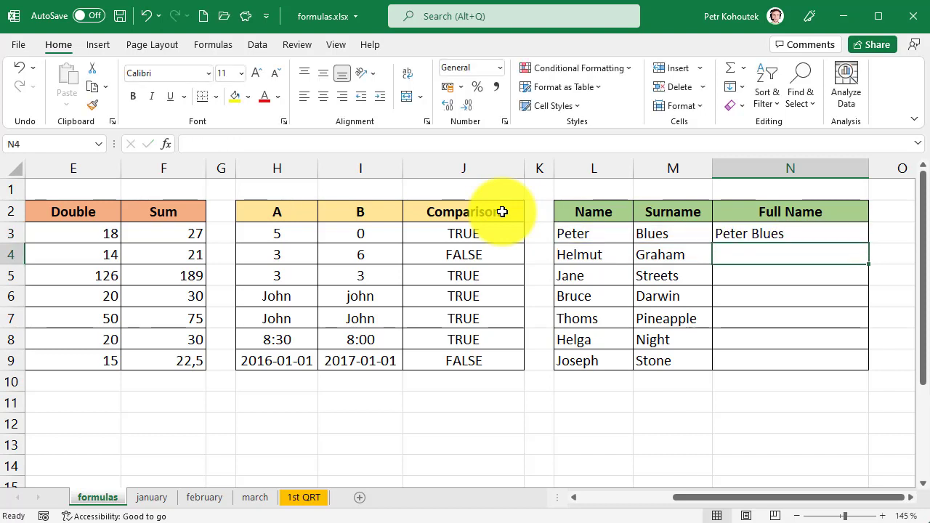
# Fill the full-name formula from cell N3 down through N9
pyautogui.click(838, 218)
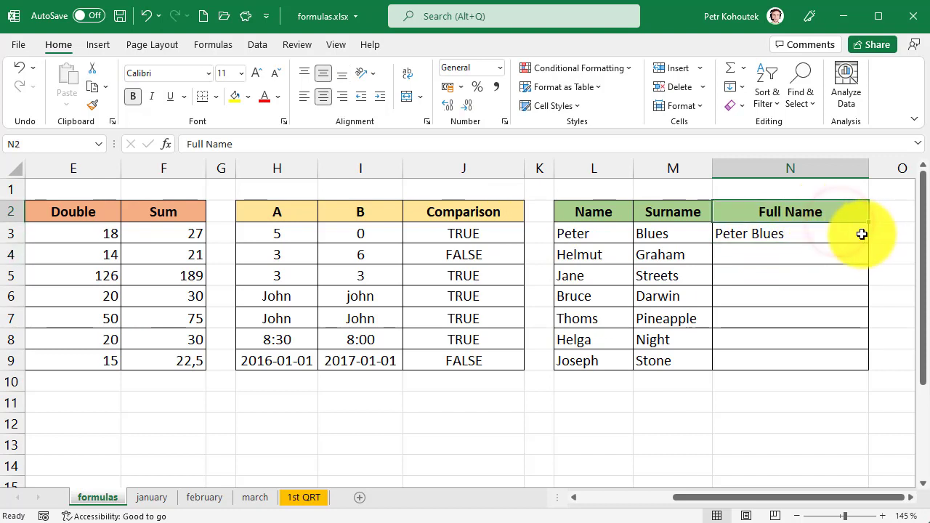
pyautogui.click(858, 234)
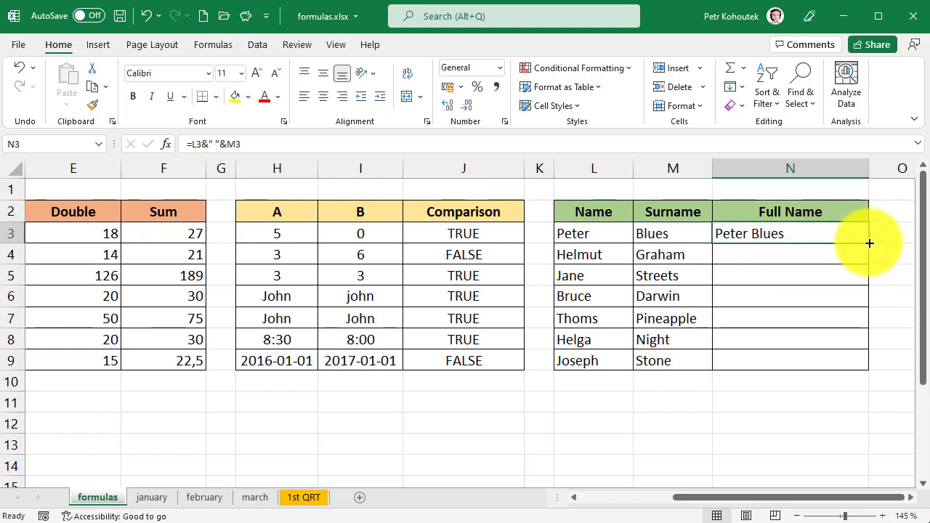
pyautogui.doubleClick(869, 243)
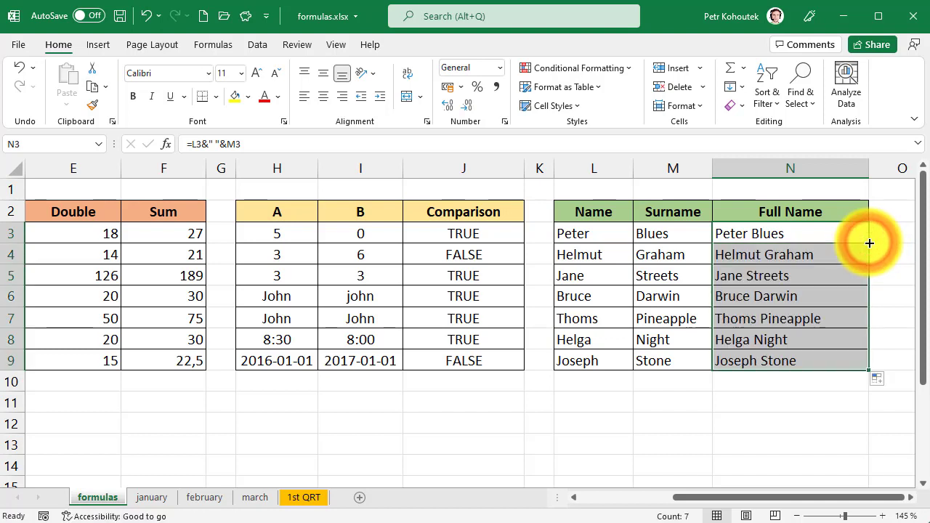